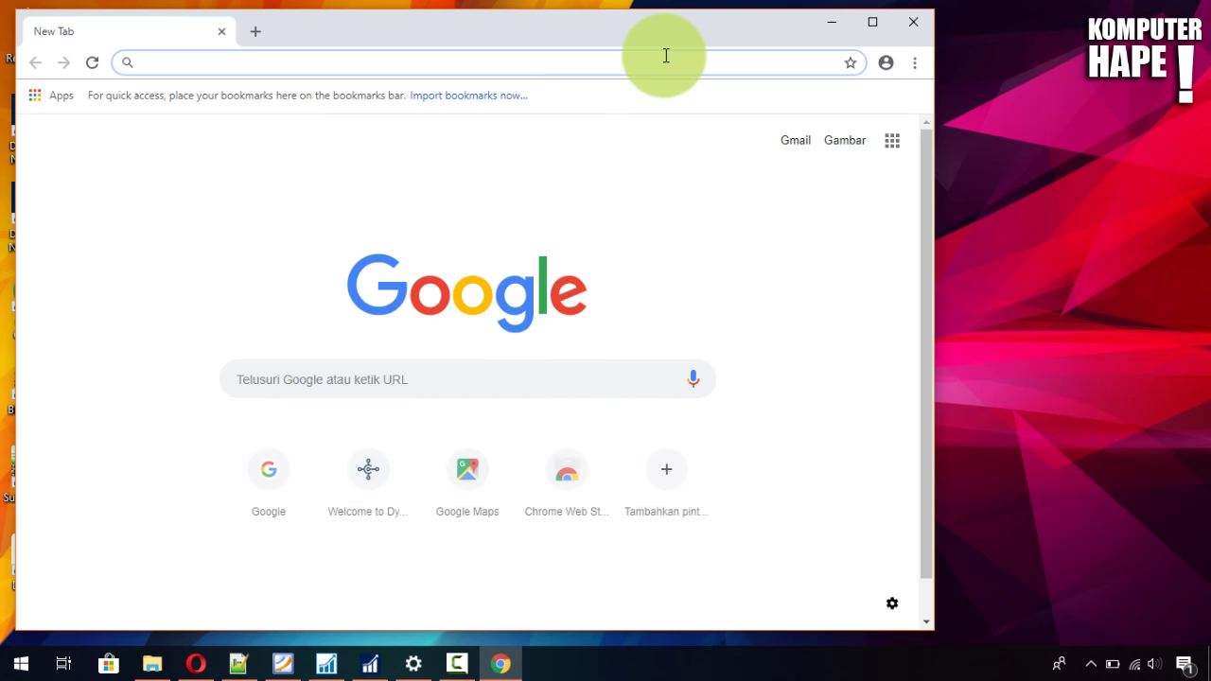
Search Google for "kmpico" and open the officialkmspico.com result
type("mpico")
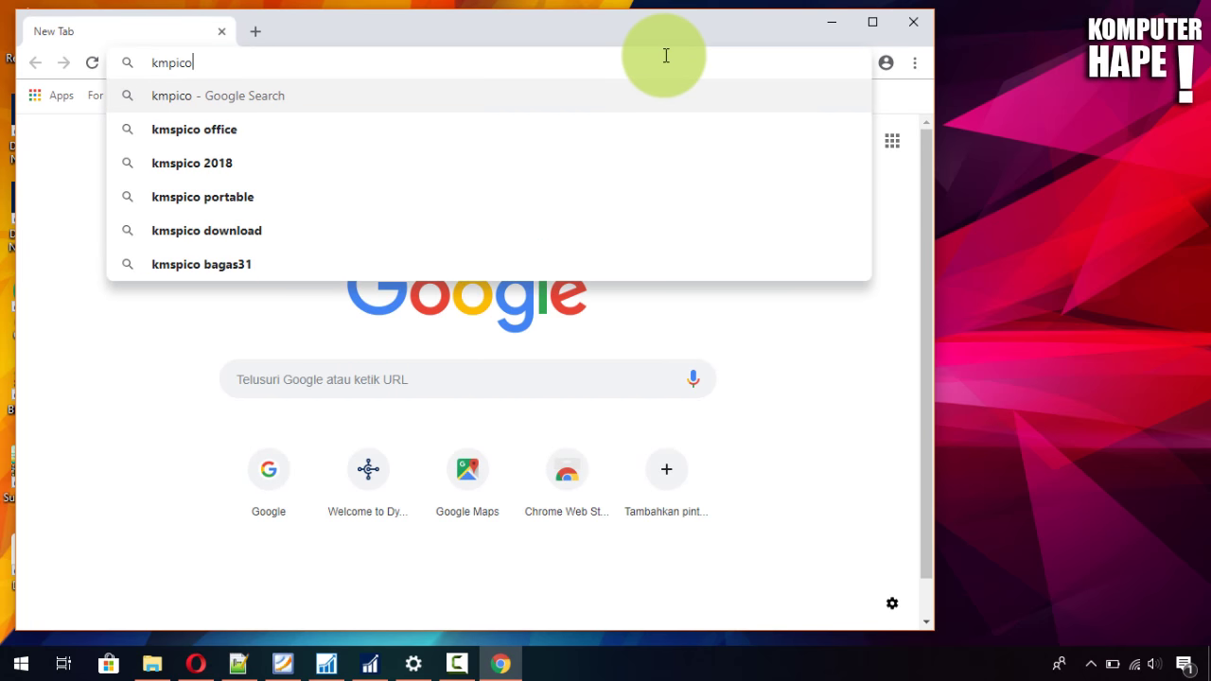
key("Return")
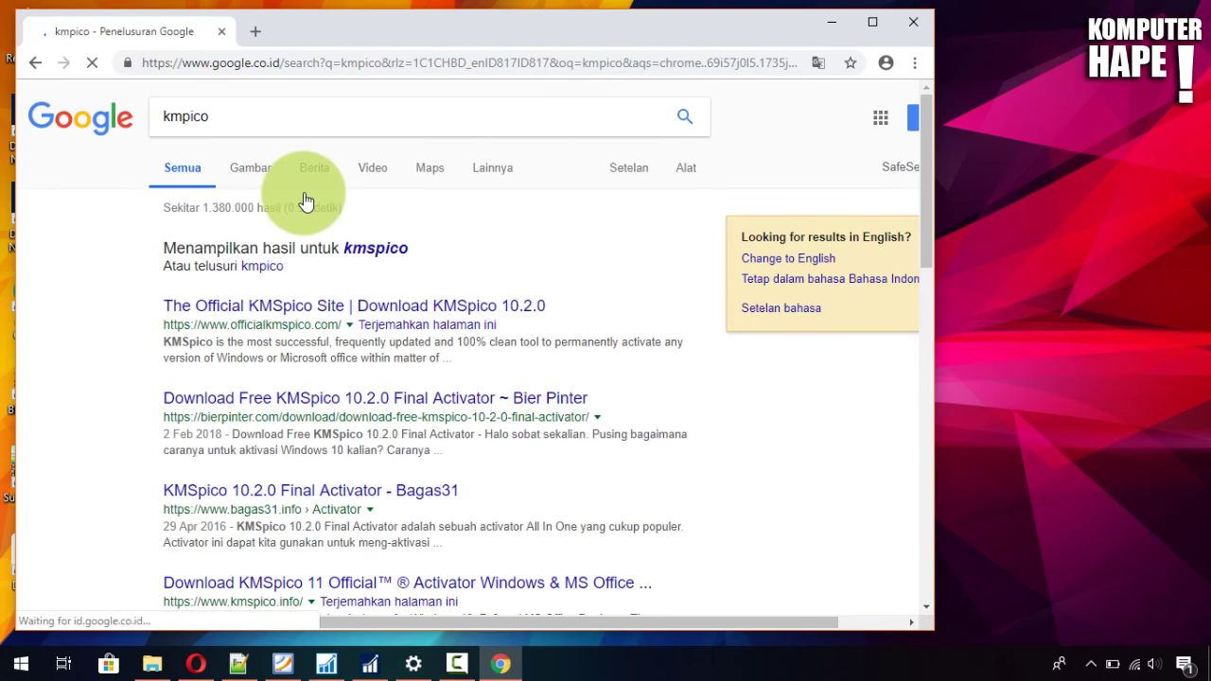
left_click(337, 314)
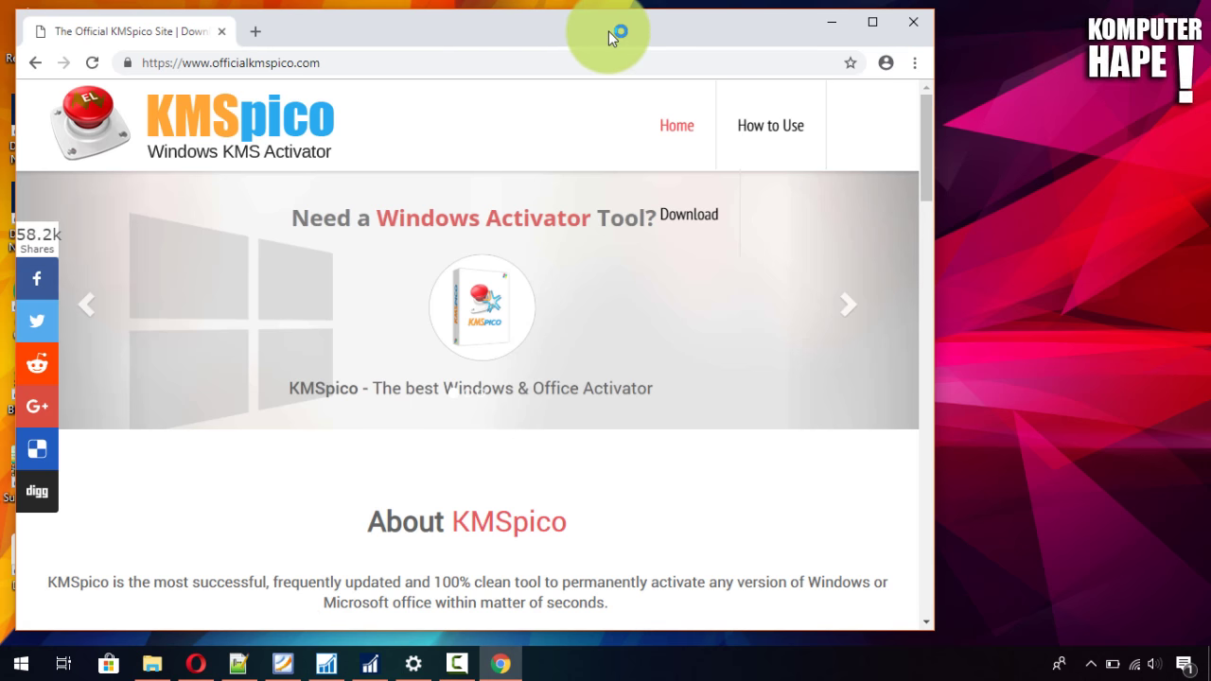
Examine the KMSpico site's table of supported Windows, Office and Server versions, return to the page start and minimize the browser
left_click_drag(927, 185, 933, 369)
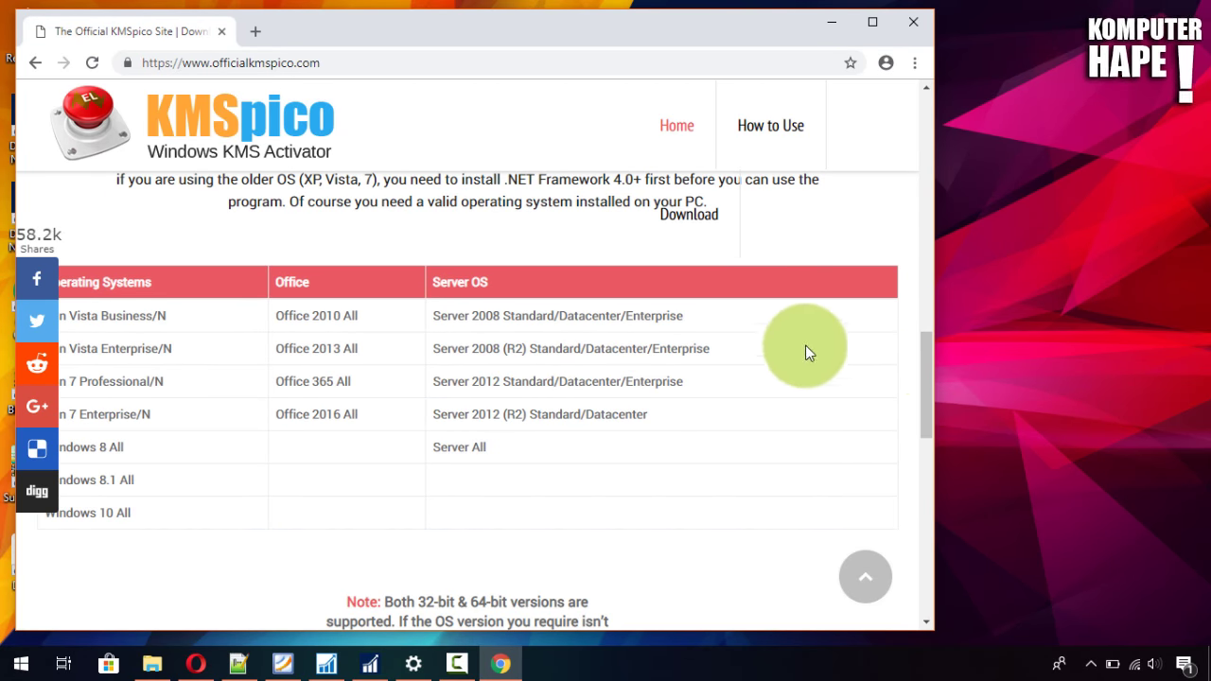
left_click(832, 23)
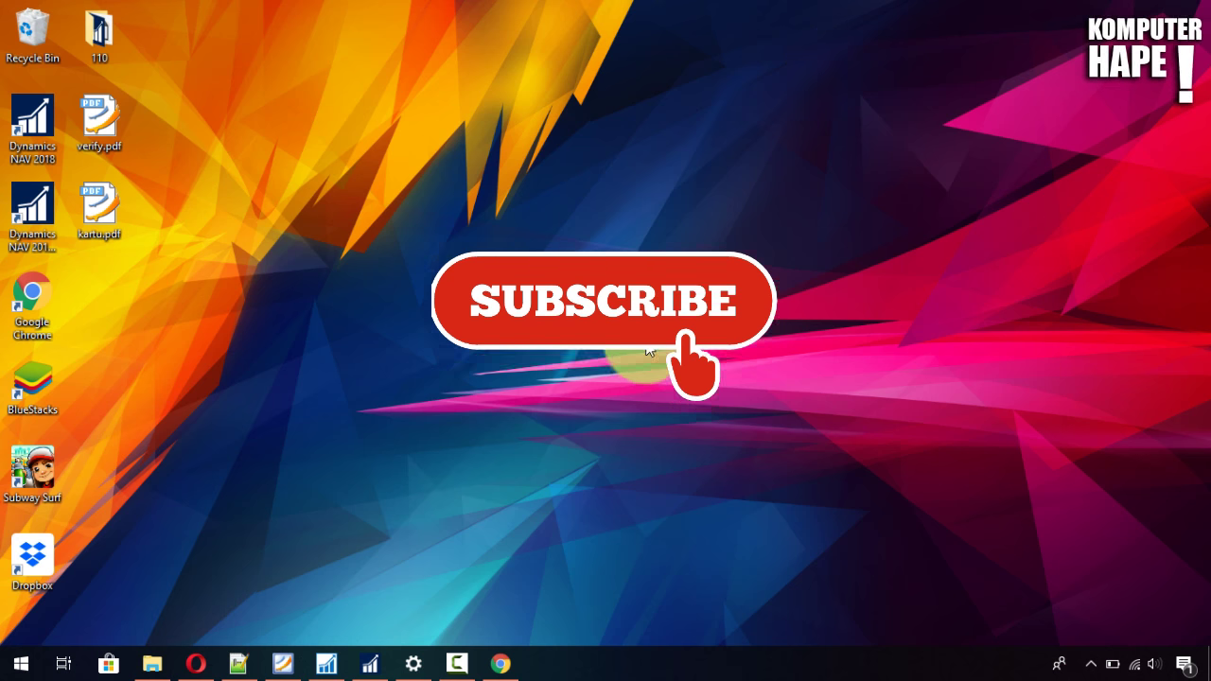
left_click(501, 663)
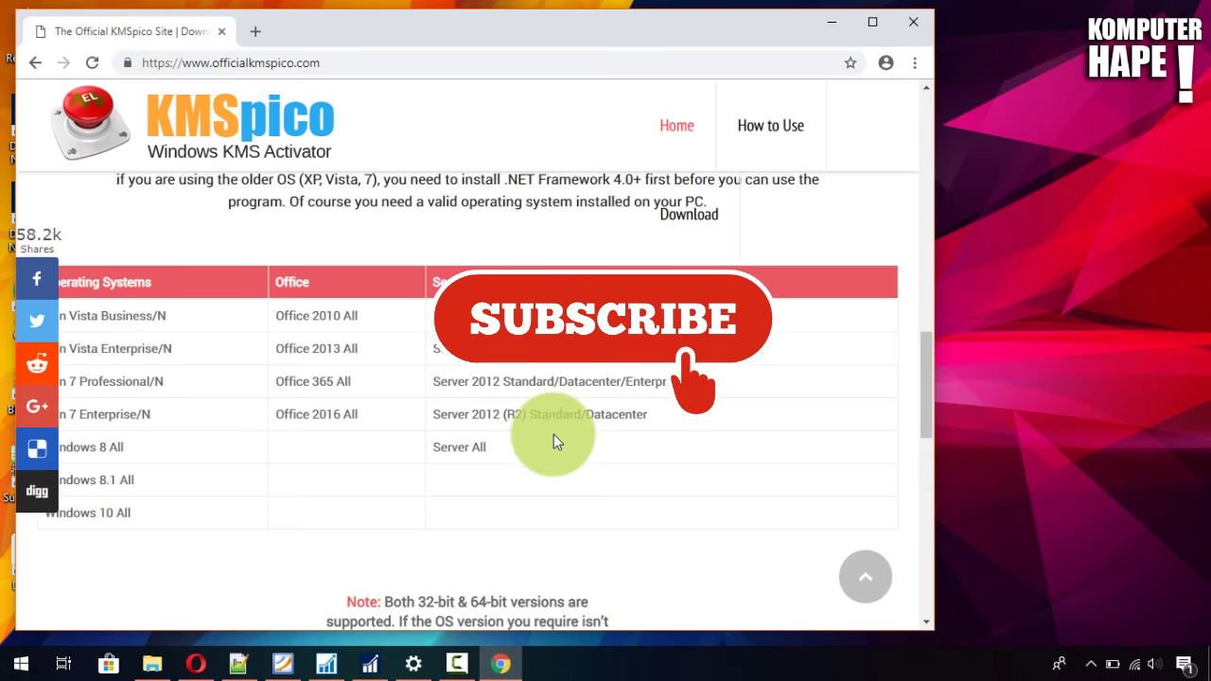
left_click(257, 33)
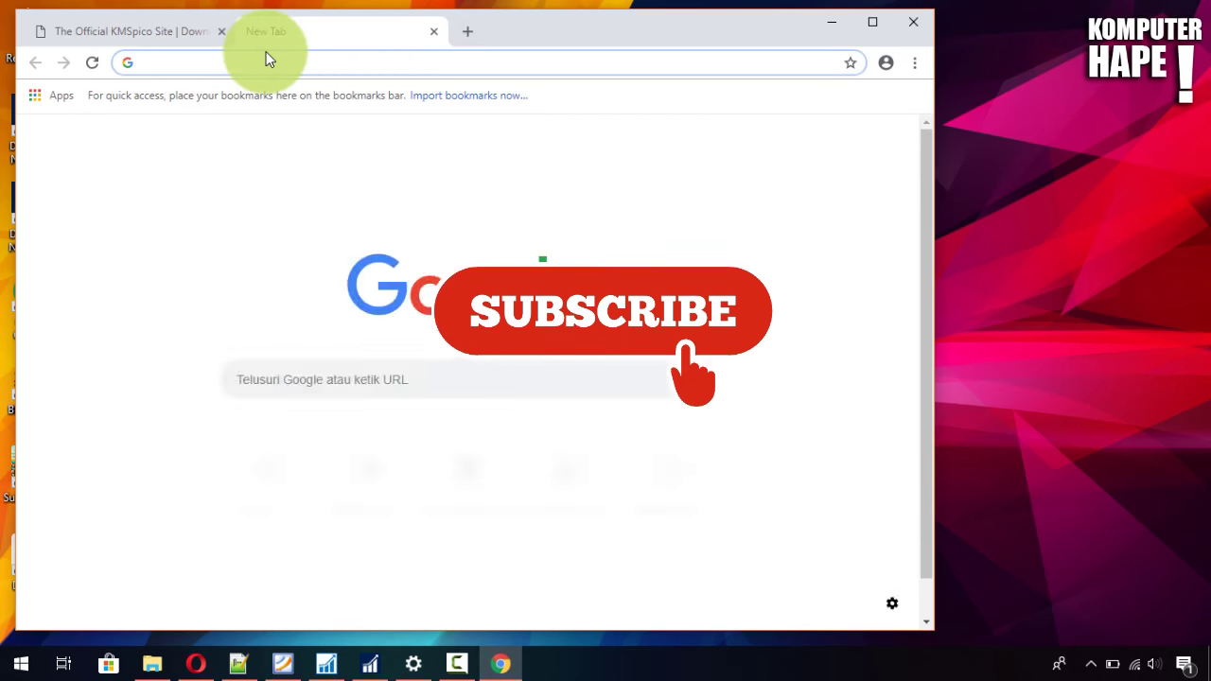
left_click(160, 38)
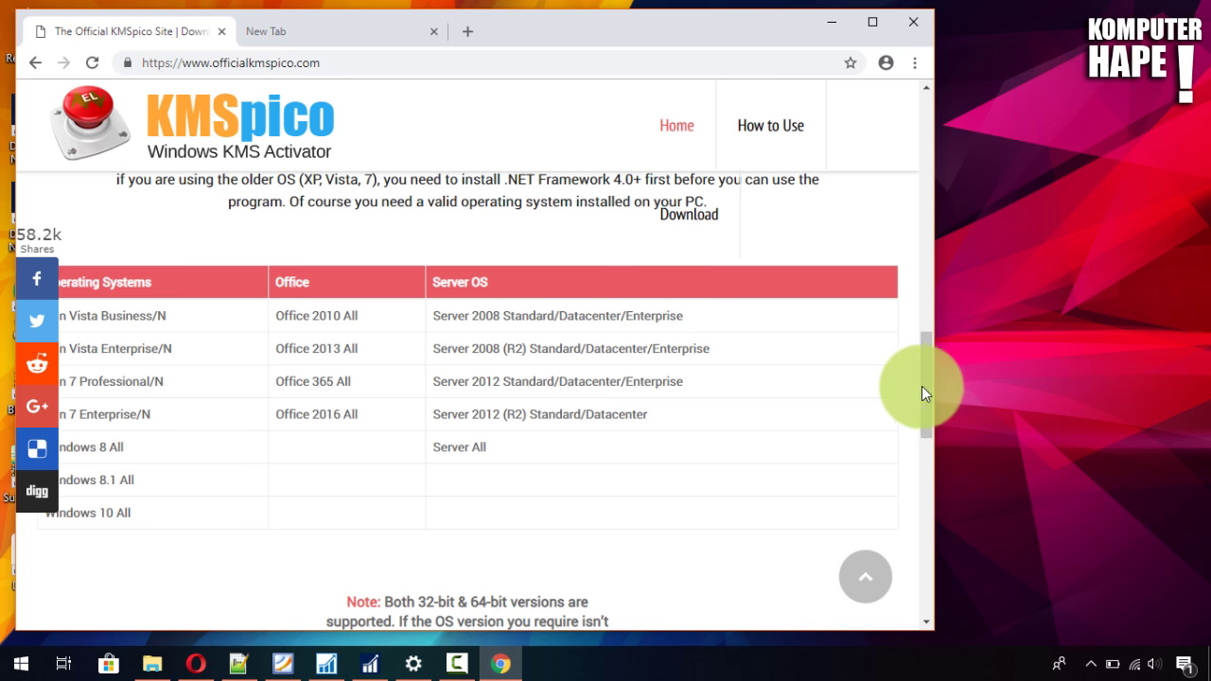
left_click_drag(924, 386, 904, 132)
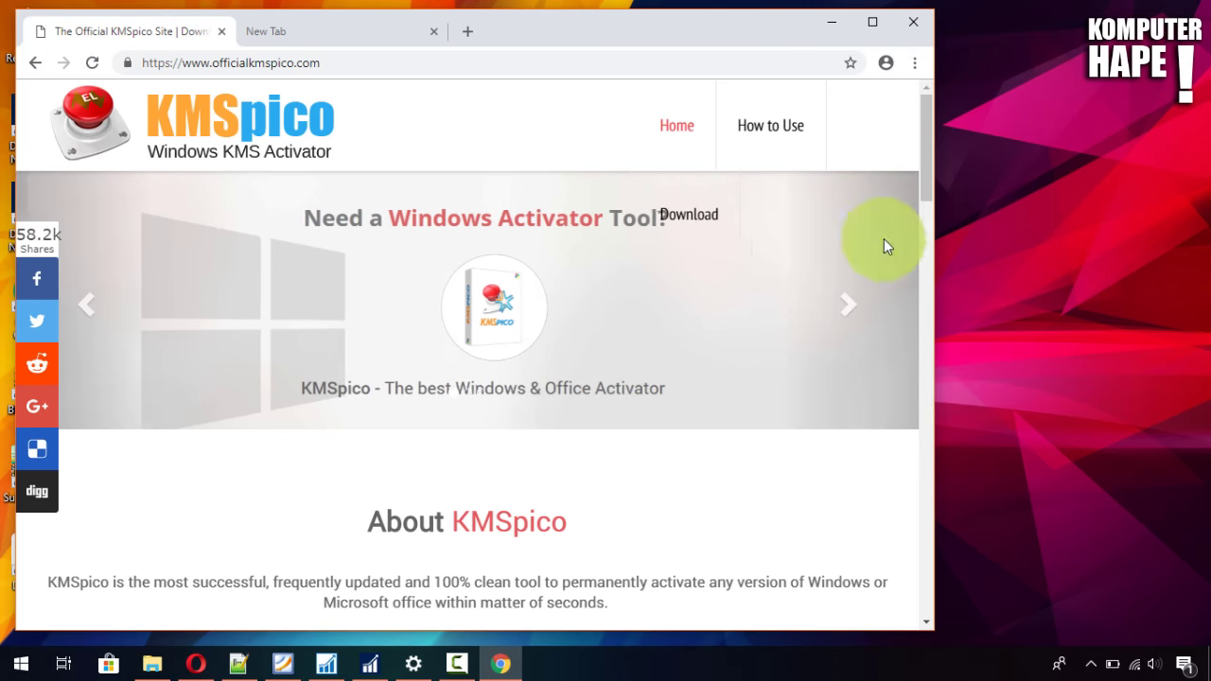
left_click(838, 22)
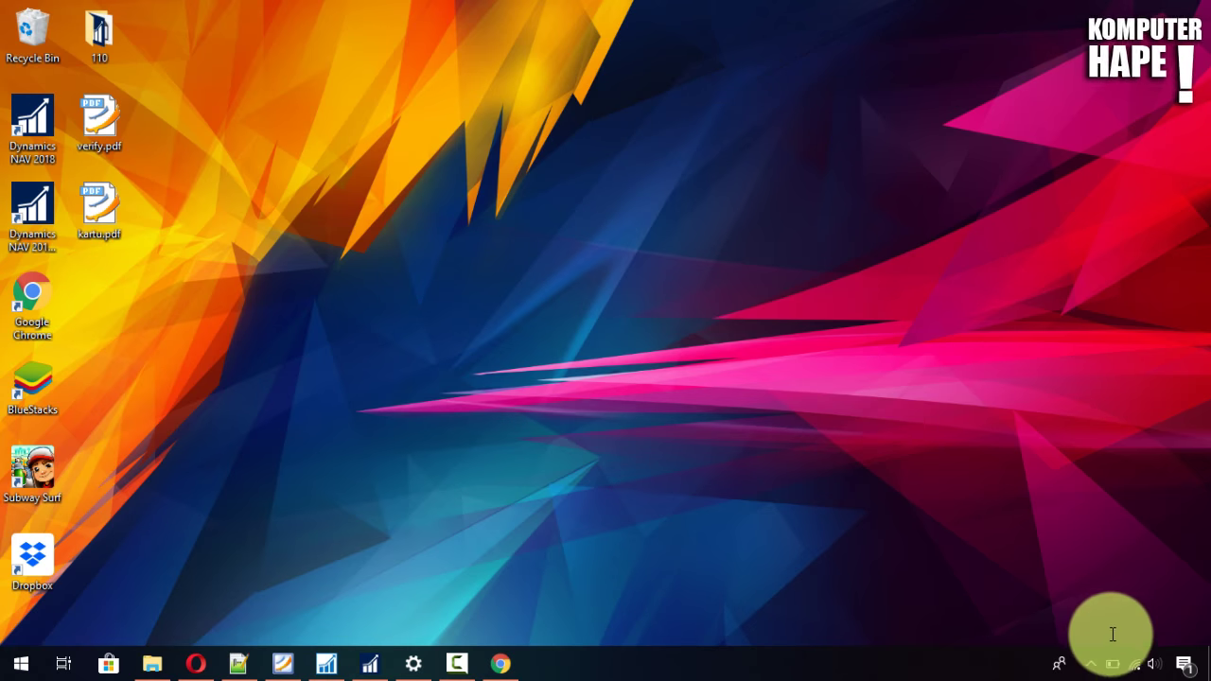
left_click(1091, 662)
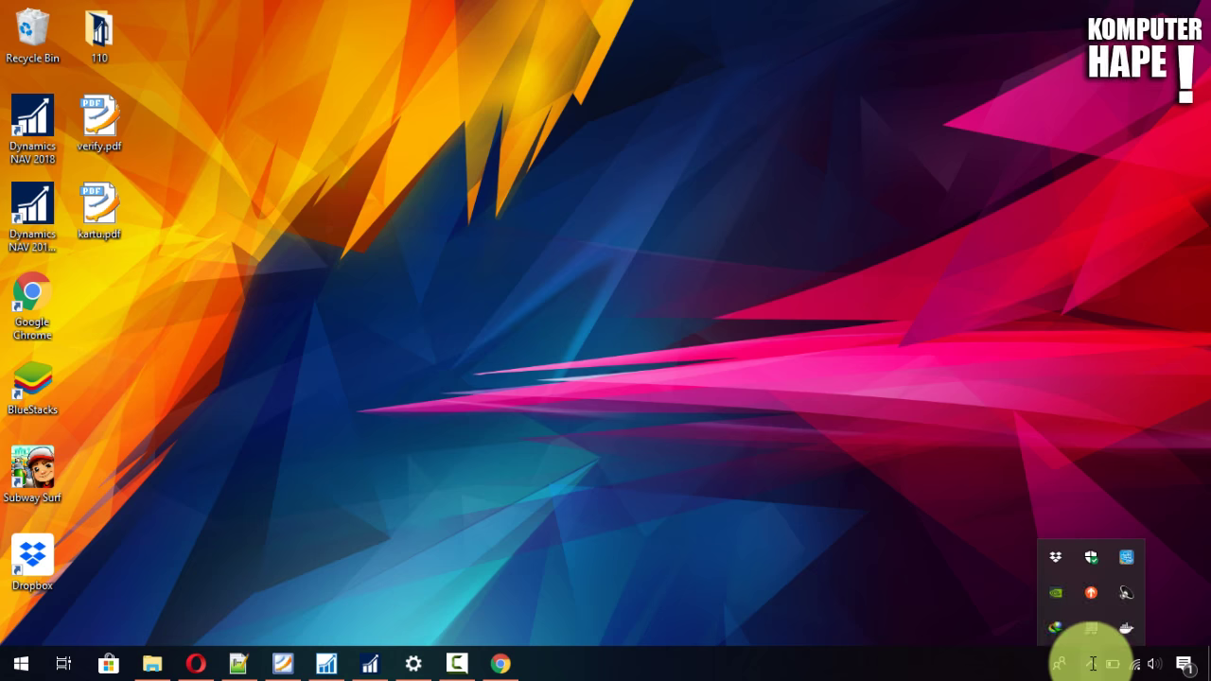
right_click(1089, 554)
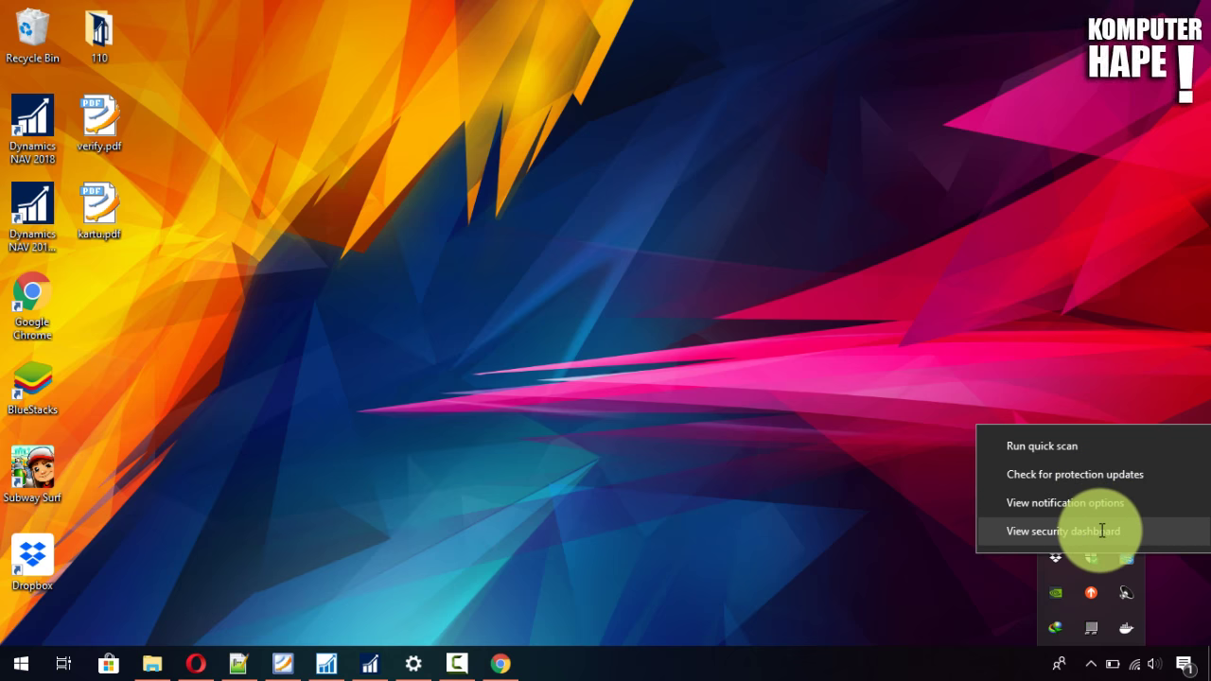
left_click(1102, 531)
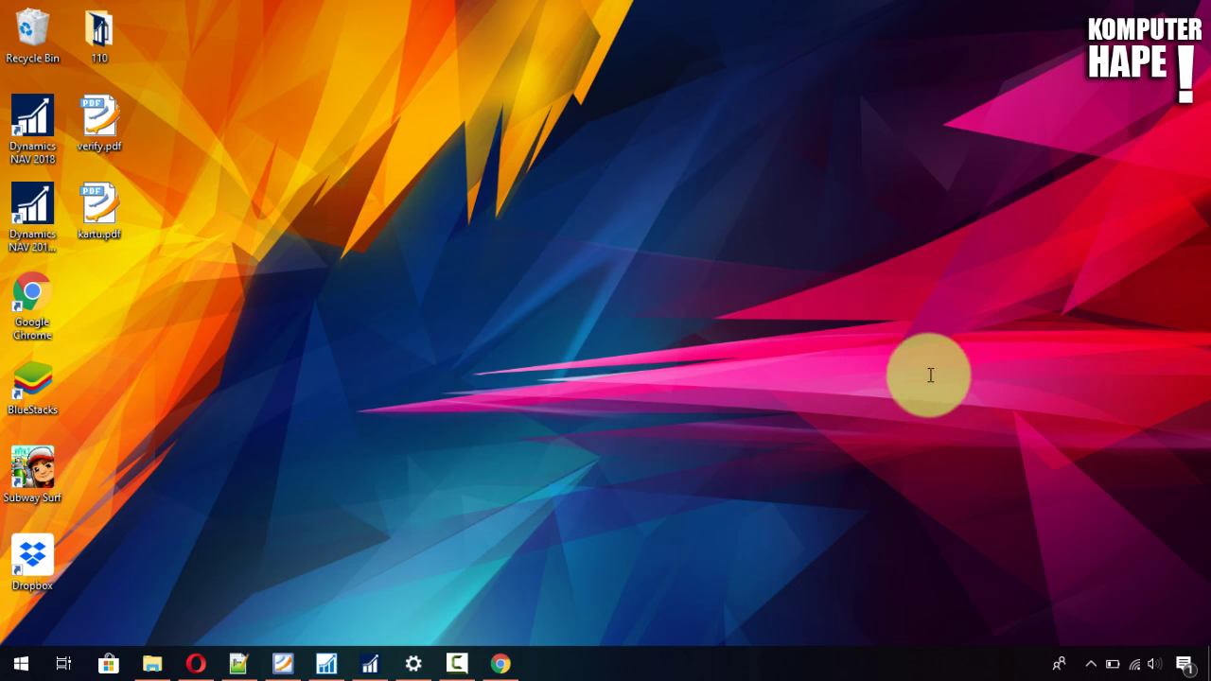
left_click(1092, 664)
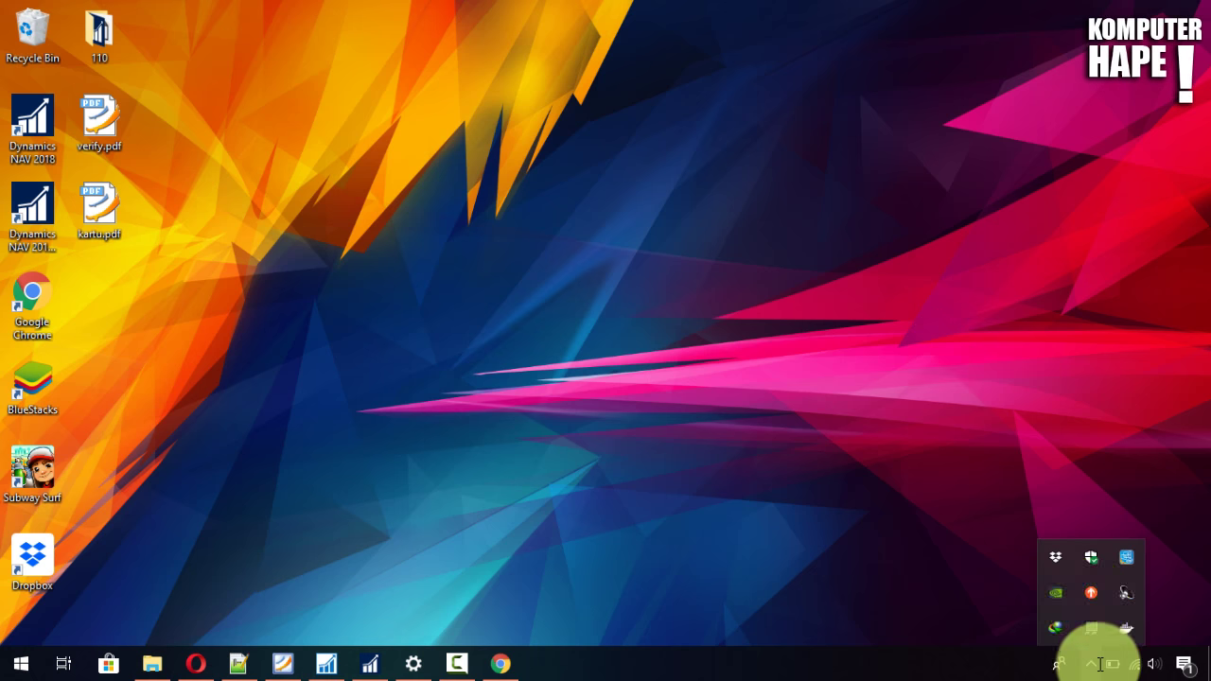
right_click(1091, 559)
left_click(1102, 536)
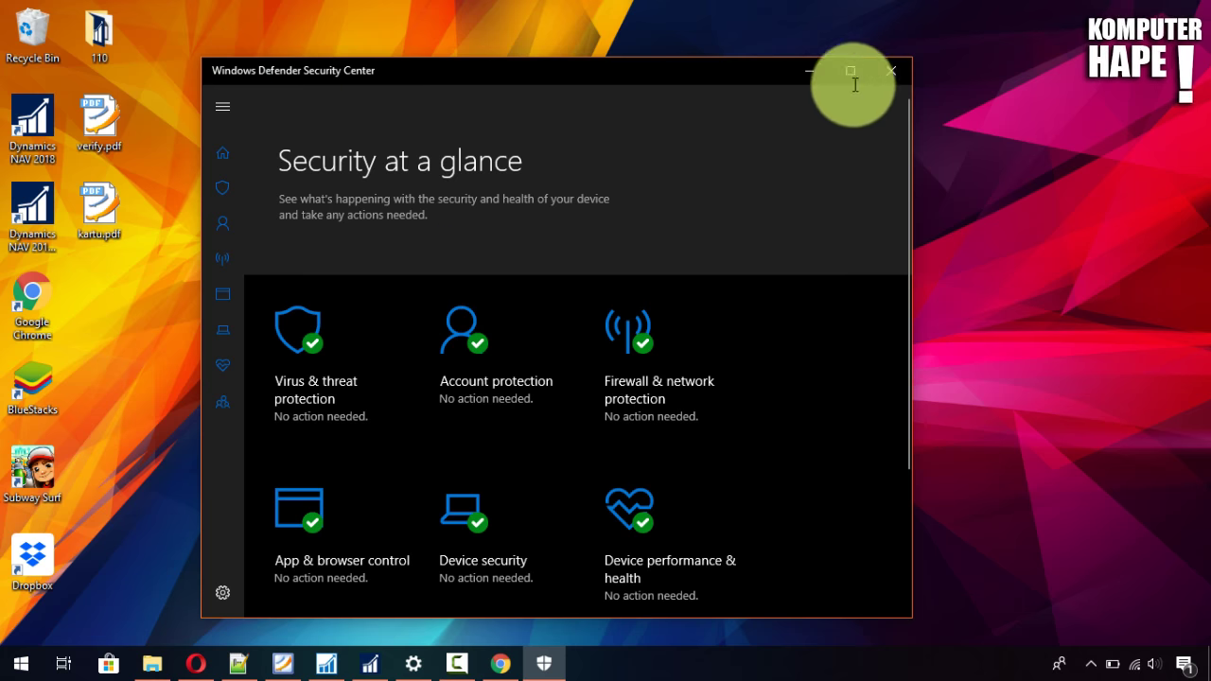
left_click(895, 62)
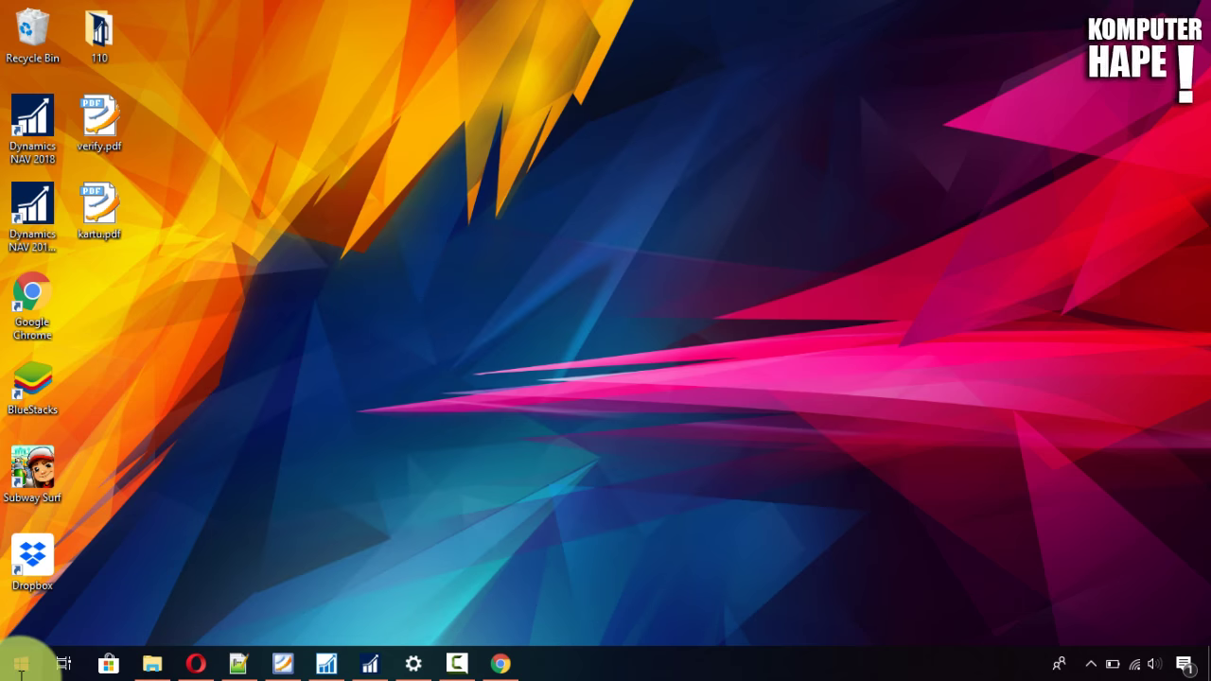
View the Windows Security protection areas in the Update & Security settings and close Settings
left_click(20, 663)
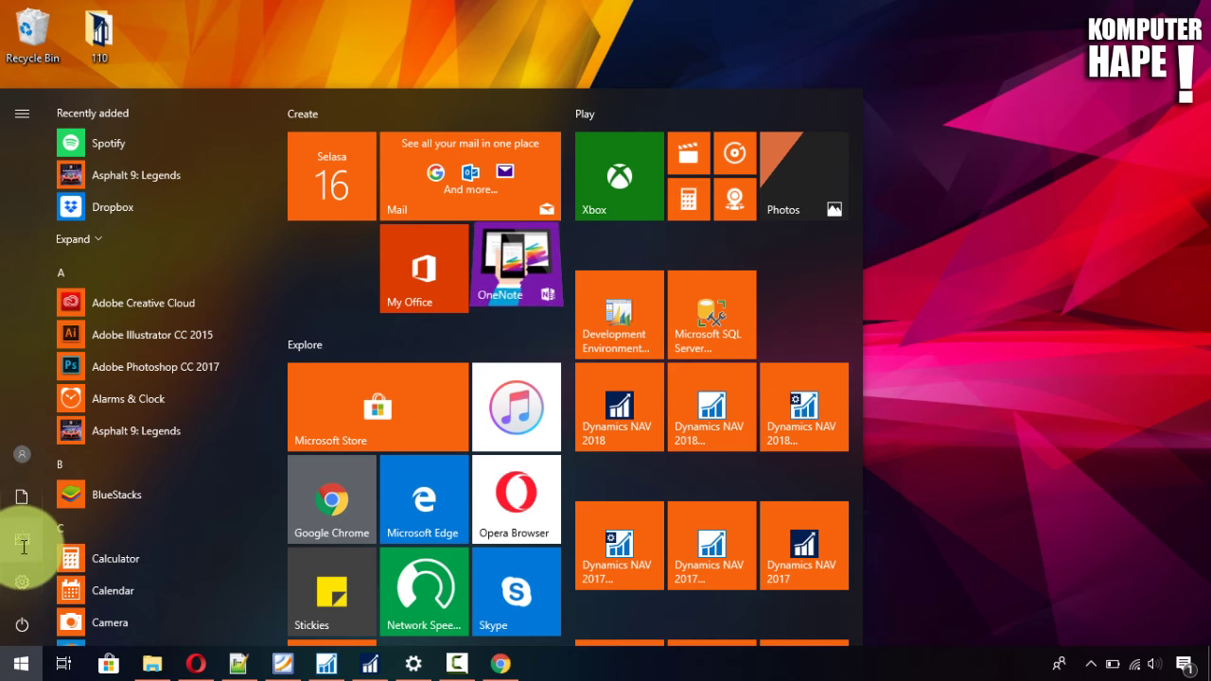
left_click(22, 581)
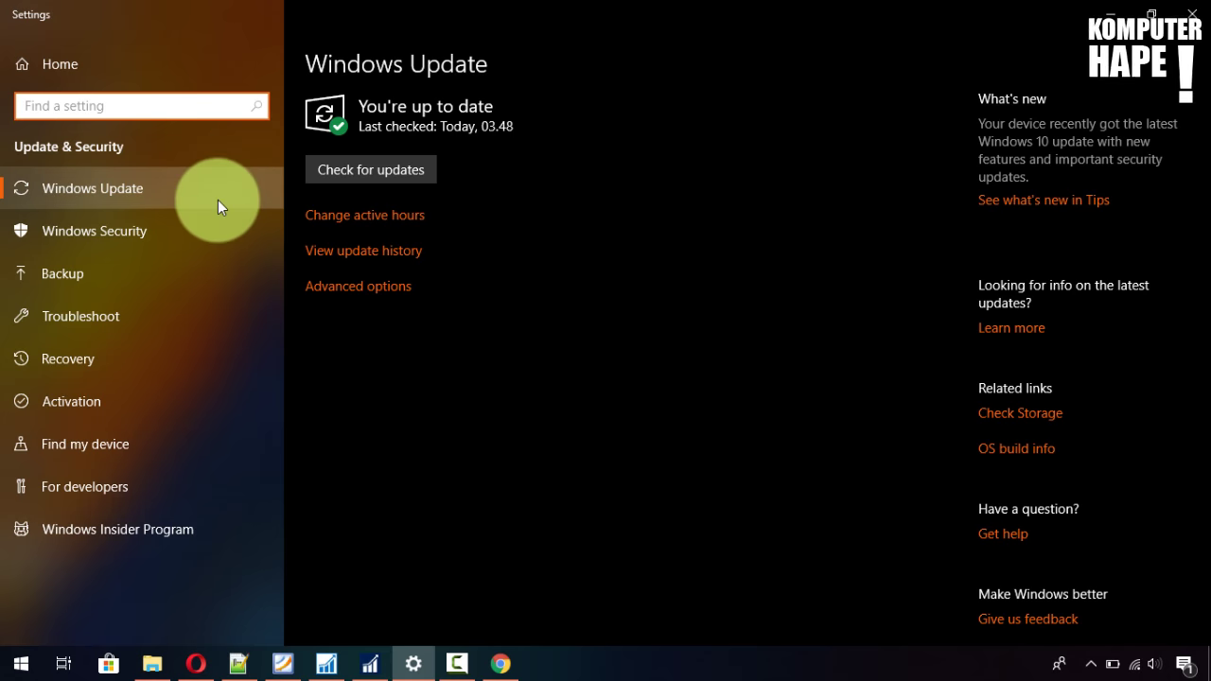
left_click(208, 227)
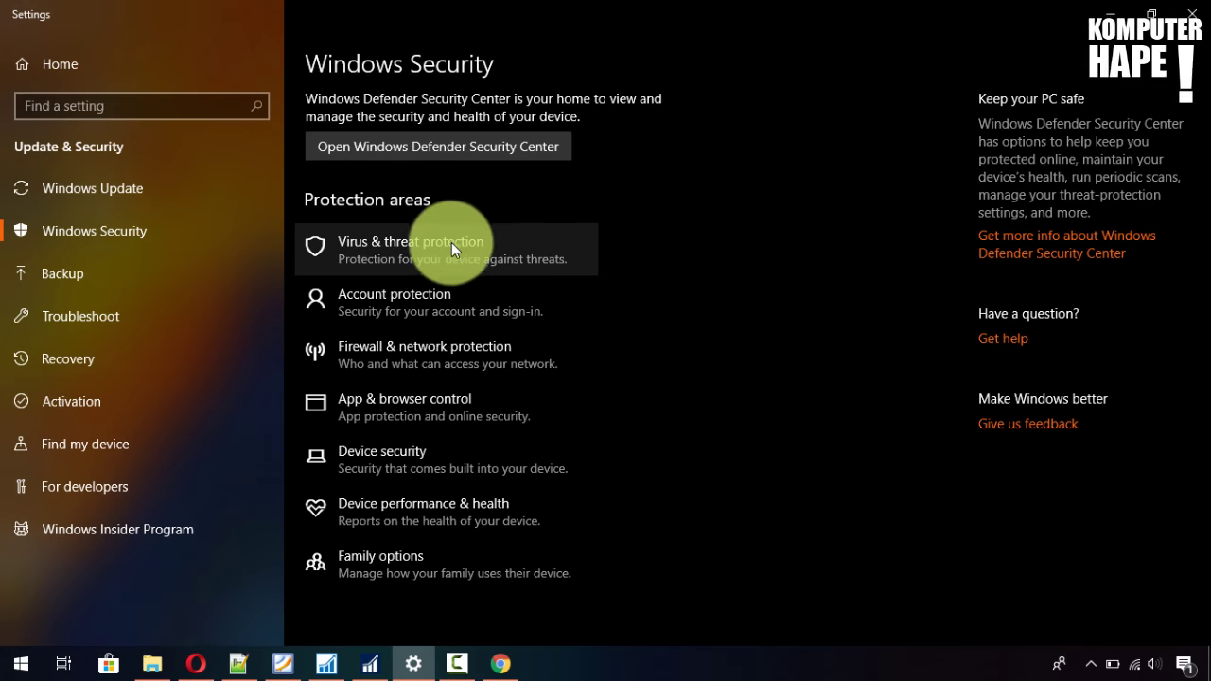
left_click(214, 230)
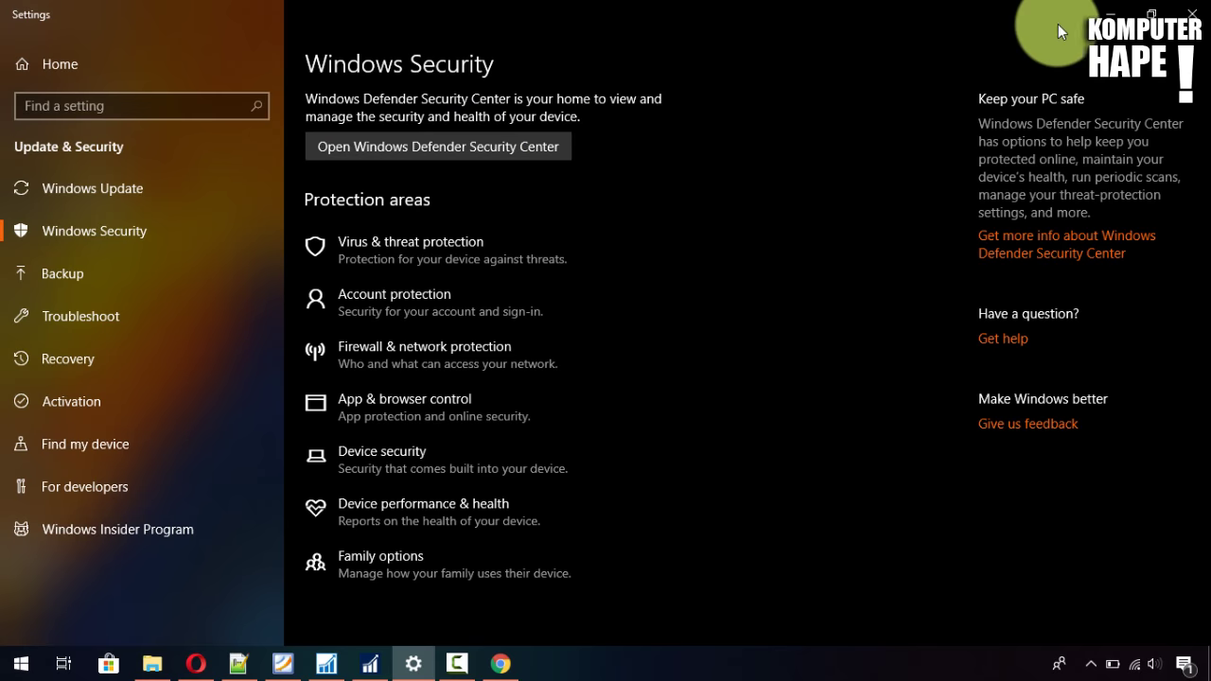
left_click(1191, 14)
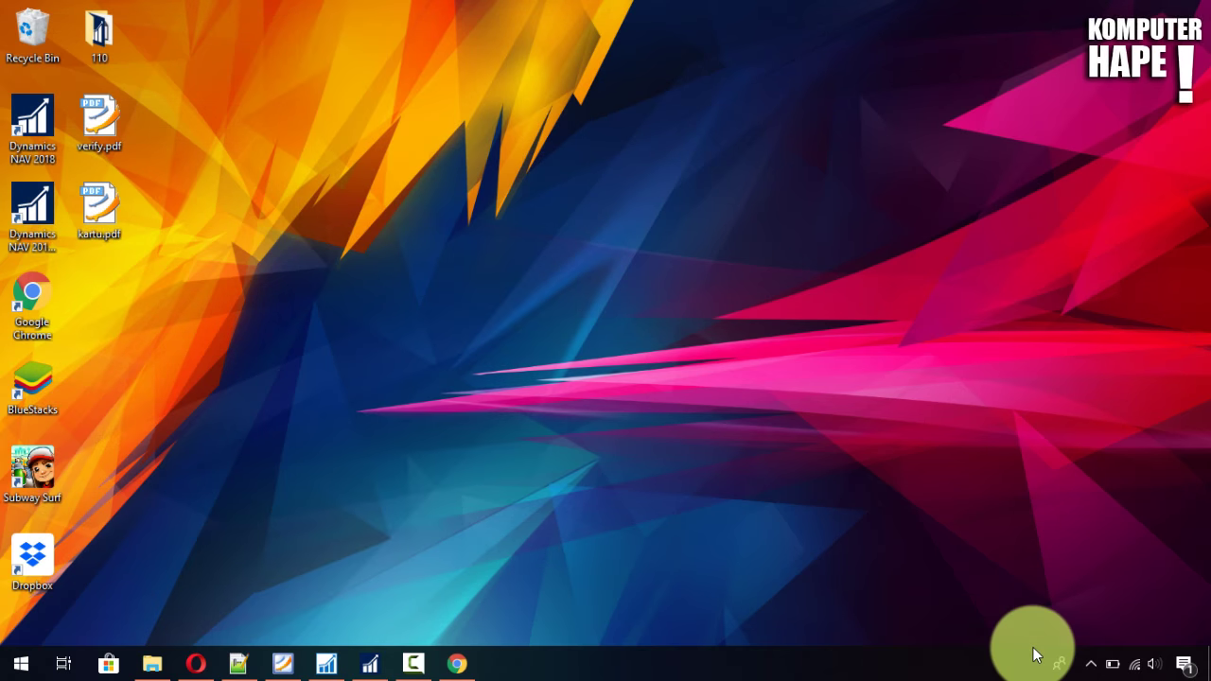
Open the Windows Defender security dashboard
left_click(1090, 663)
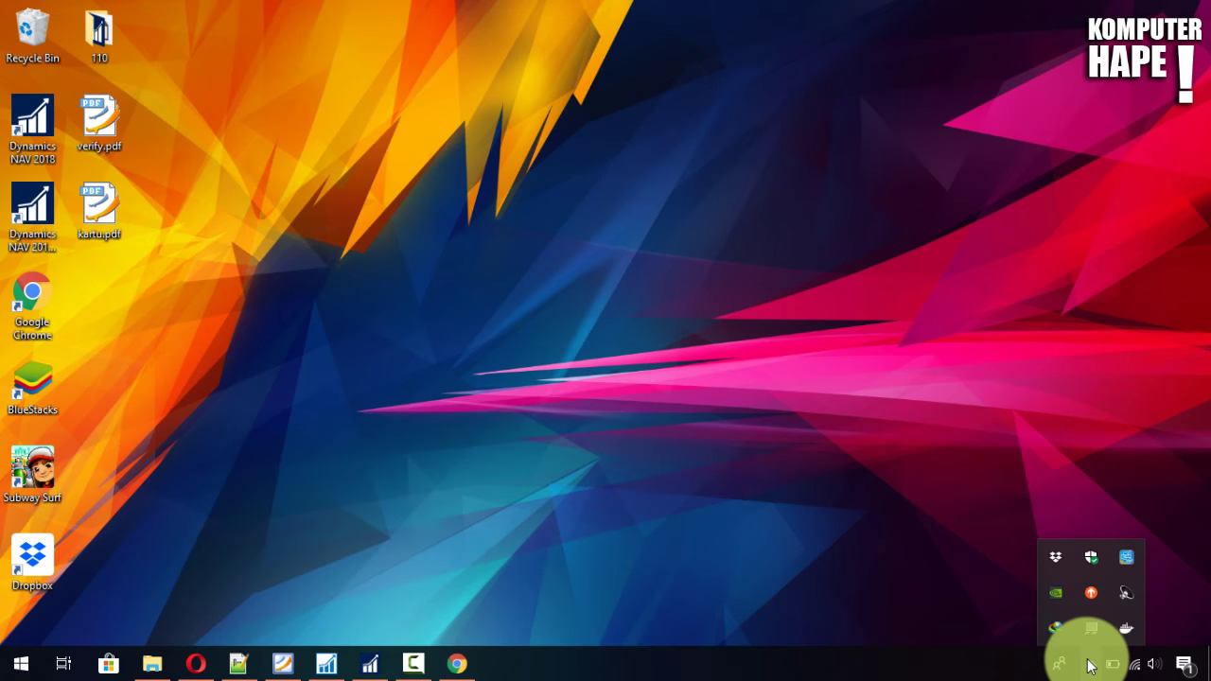
right_click(1096, 563)
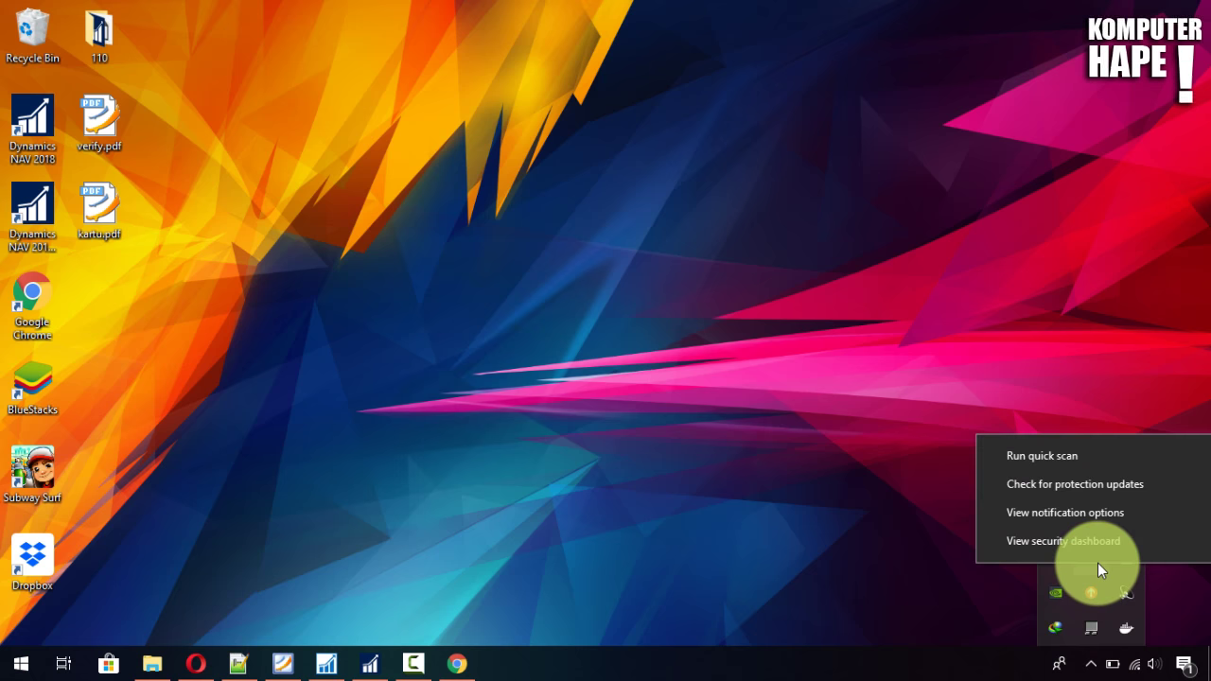
left_click(1105, 534)
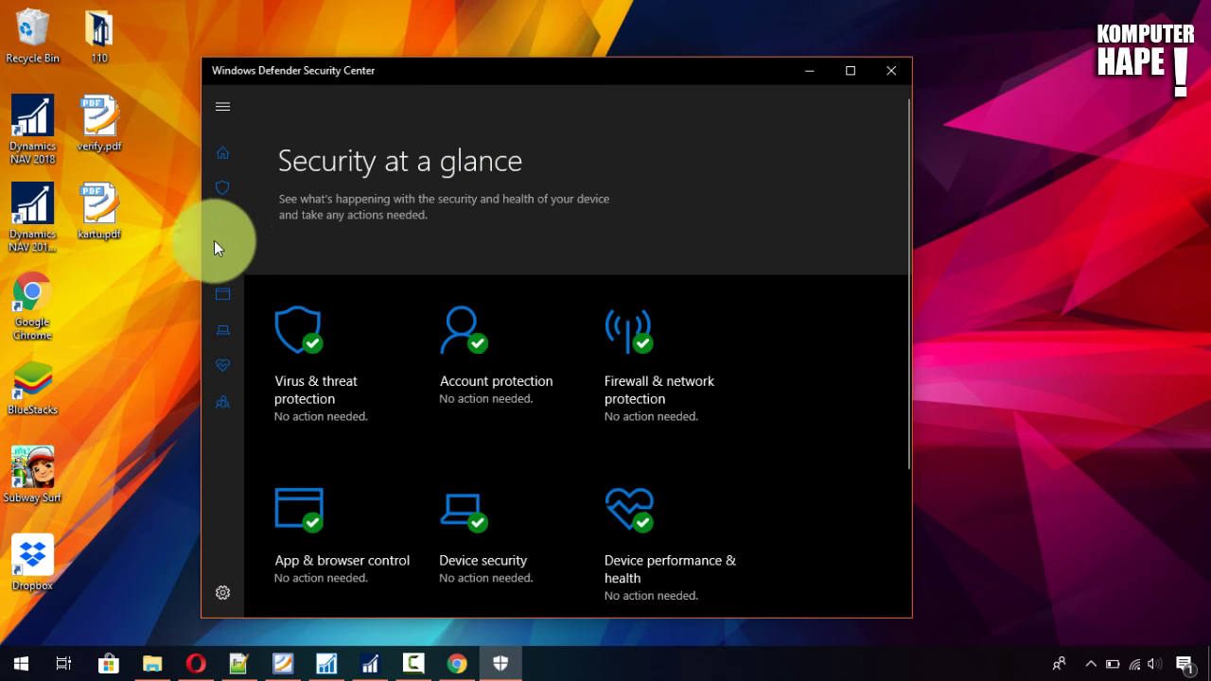
Go to the Virus & threat protection area and open its Virus & threat protection settings
left_click(234, 156)
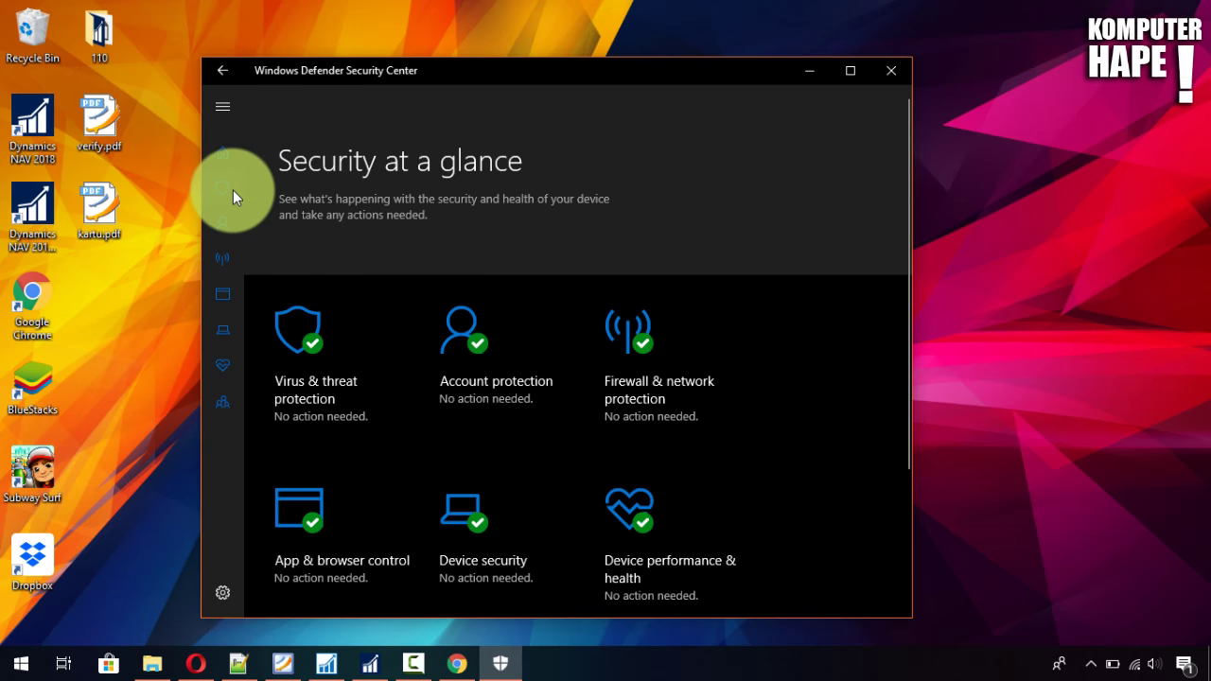
left_click(232, 189)
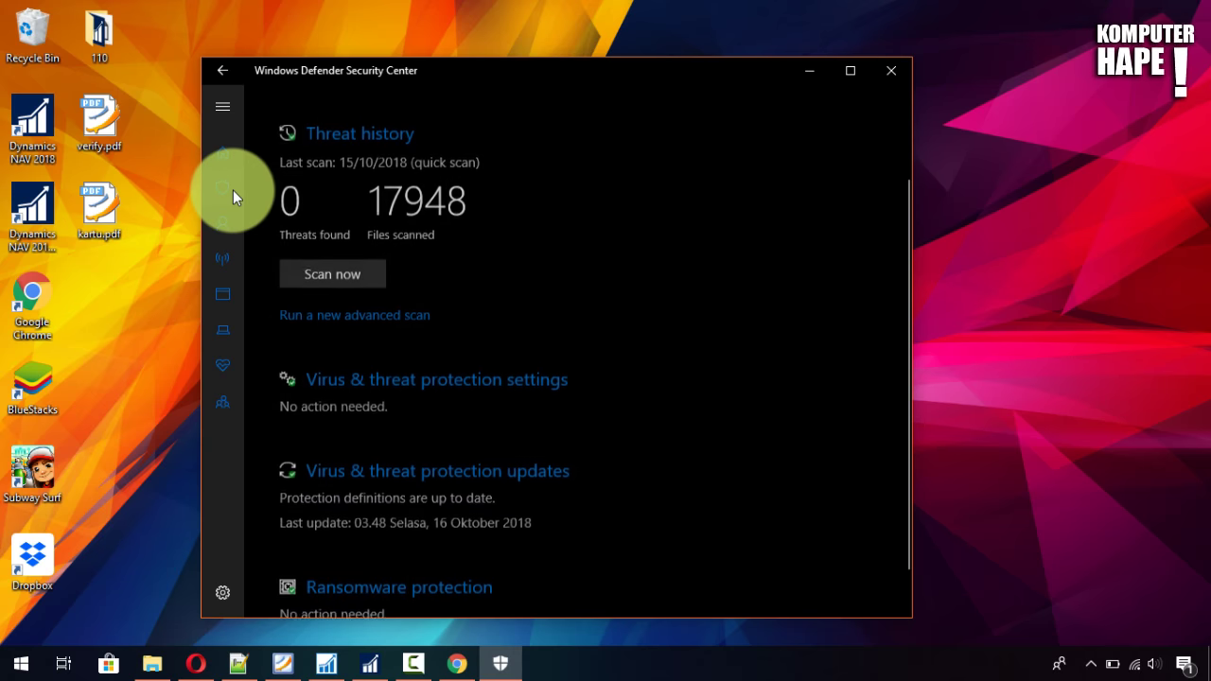
left_click(230, 121)
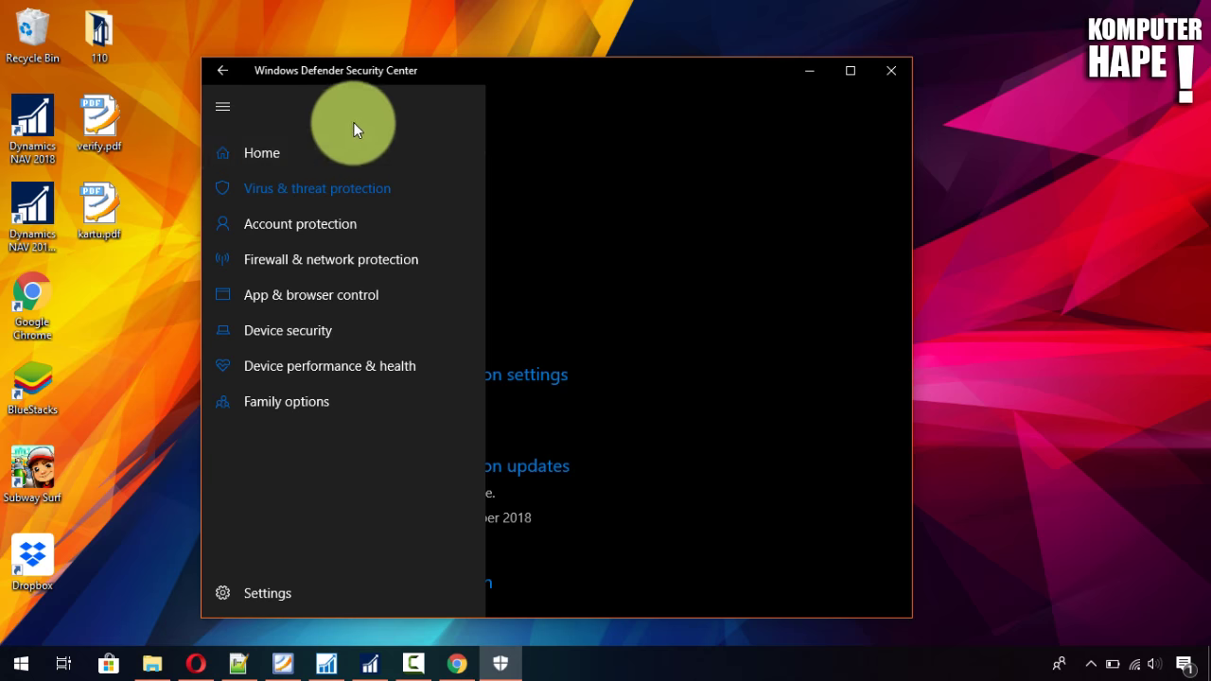
left_click(321, 189)
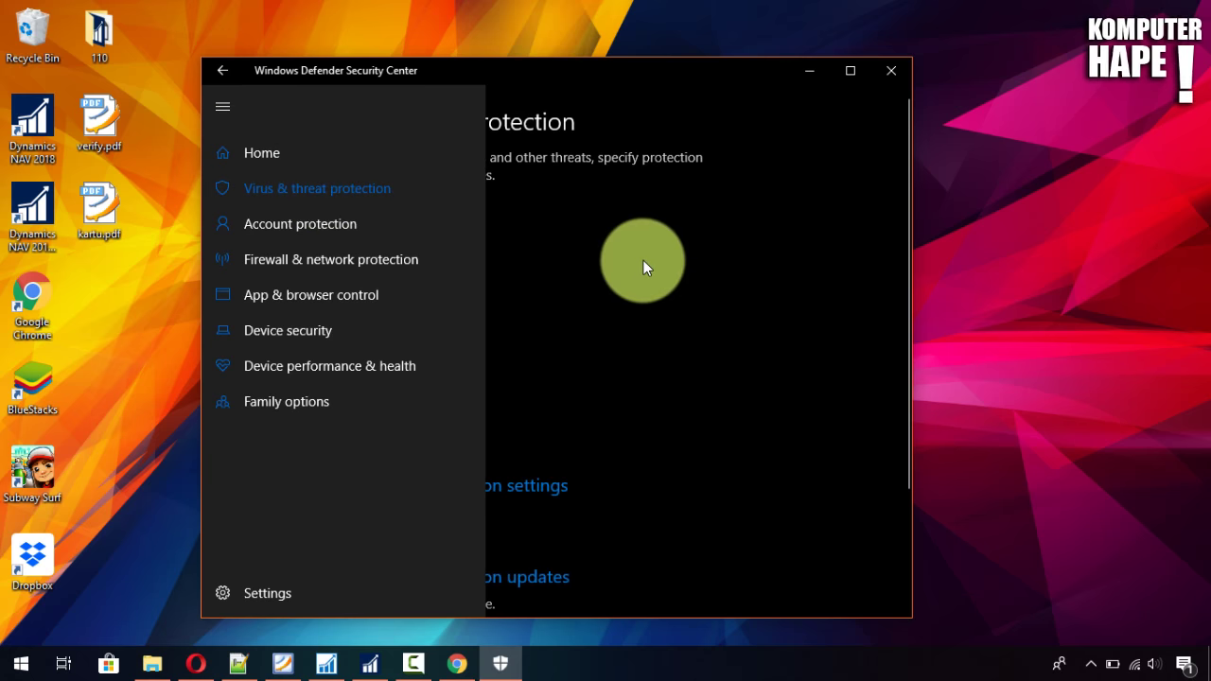
left_click(643, 260)
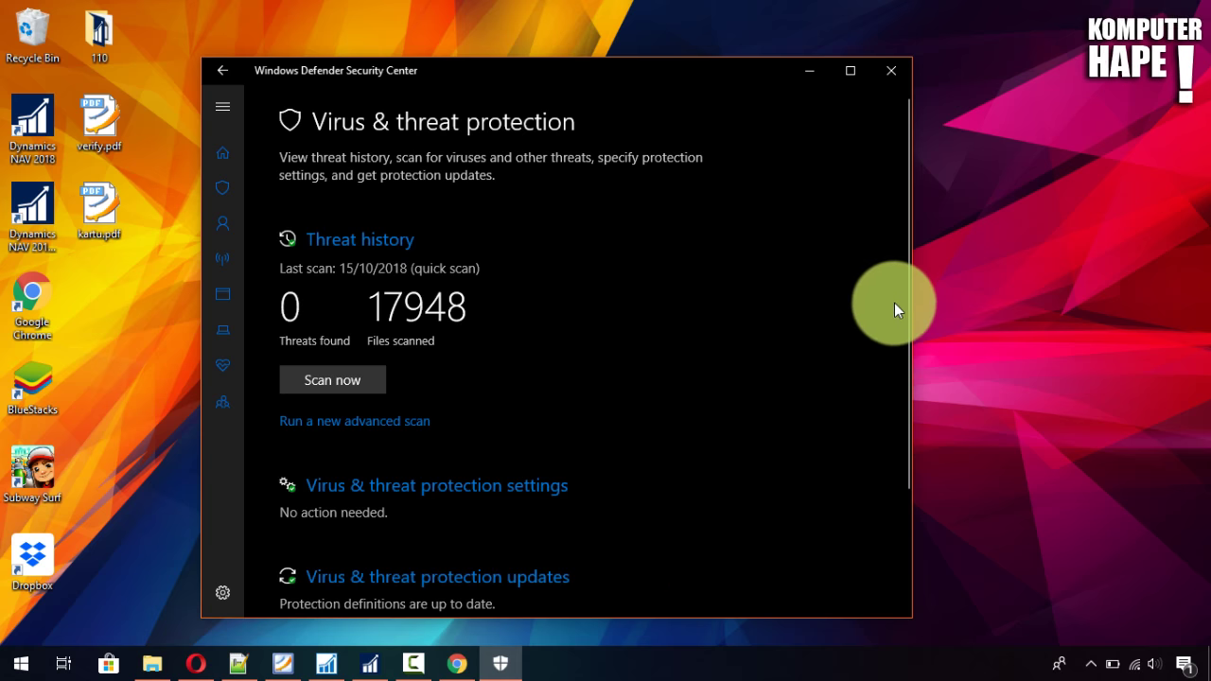
left_click_drag(905, 312, 888, 424)
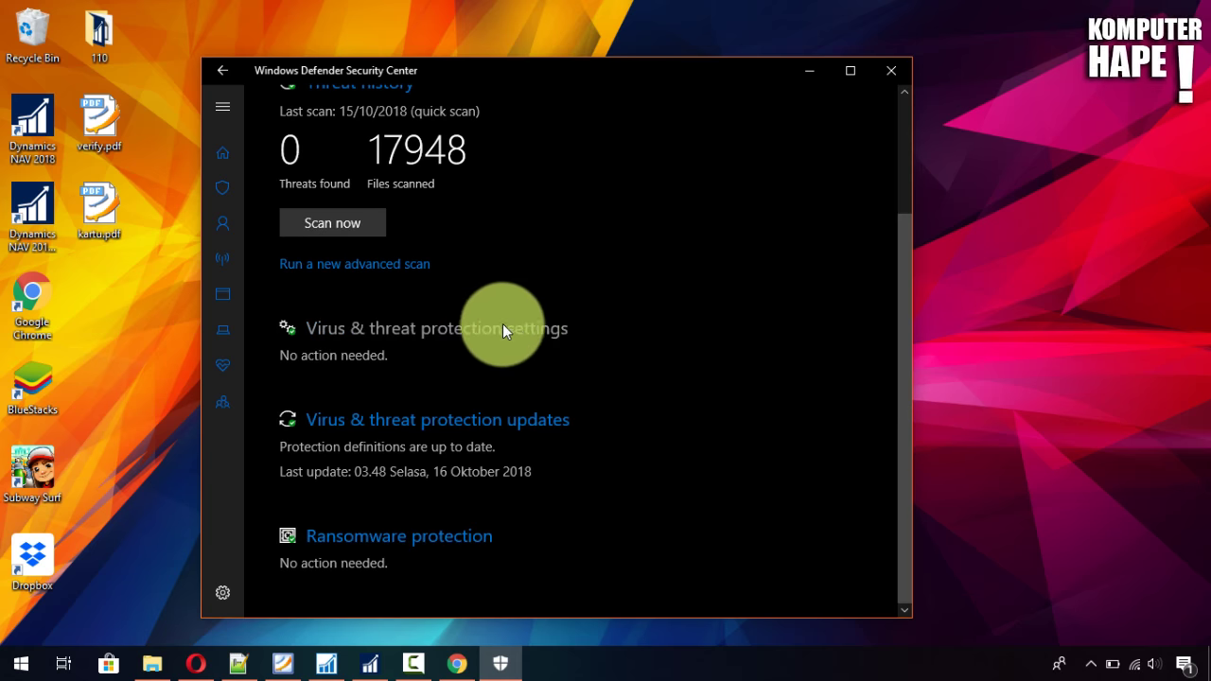
left_click(454, 327)
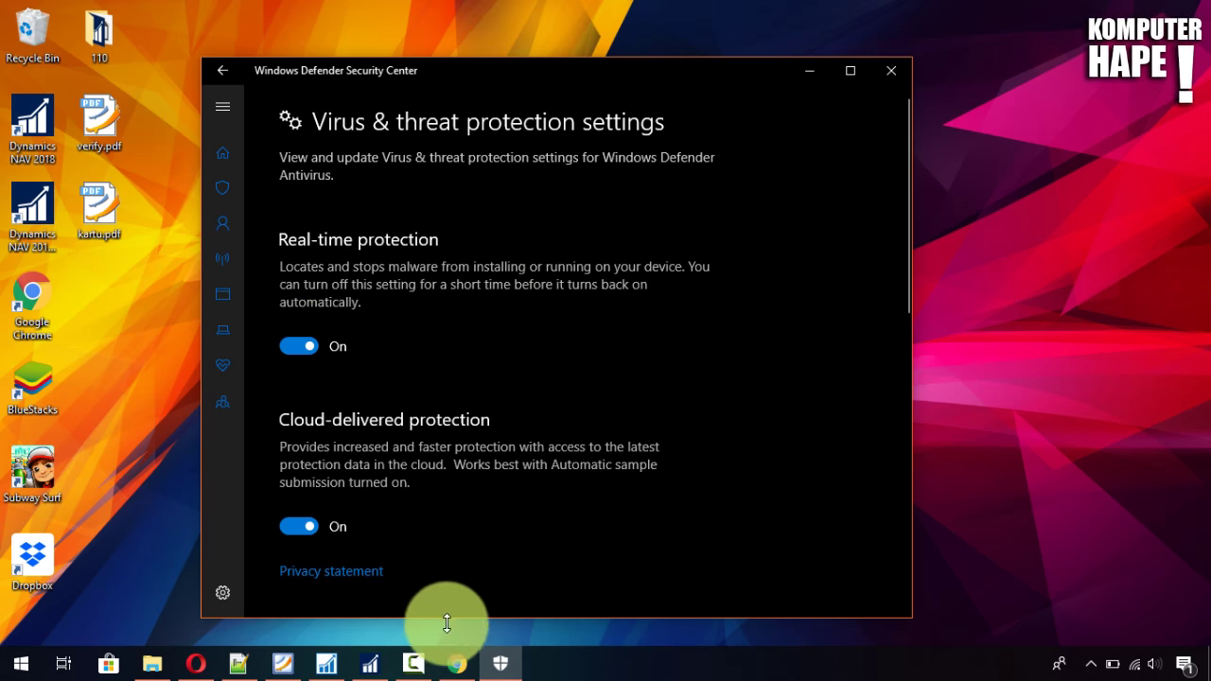
Turn off real-time protection, cloud-delivered protection and automatic sample submission in Windows Defender
left_click(454, 660)
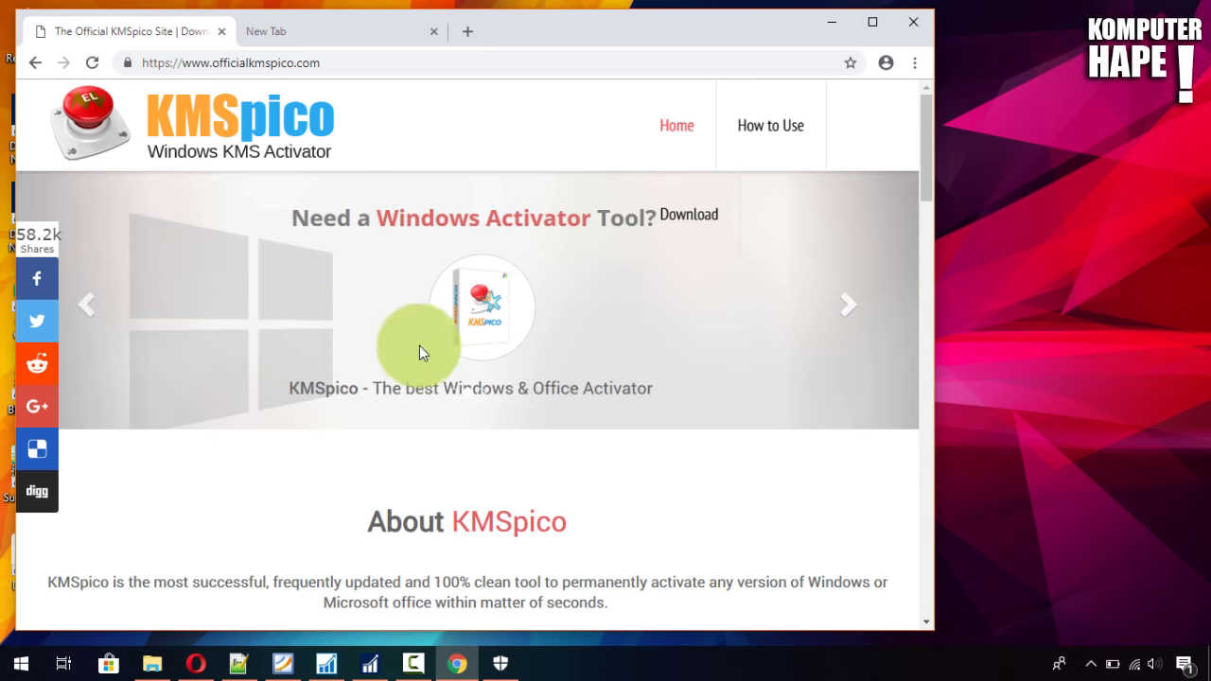
left_click(455, 662)
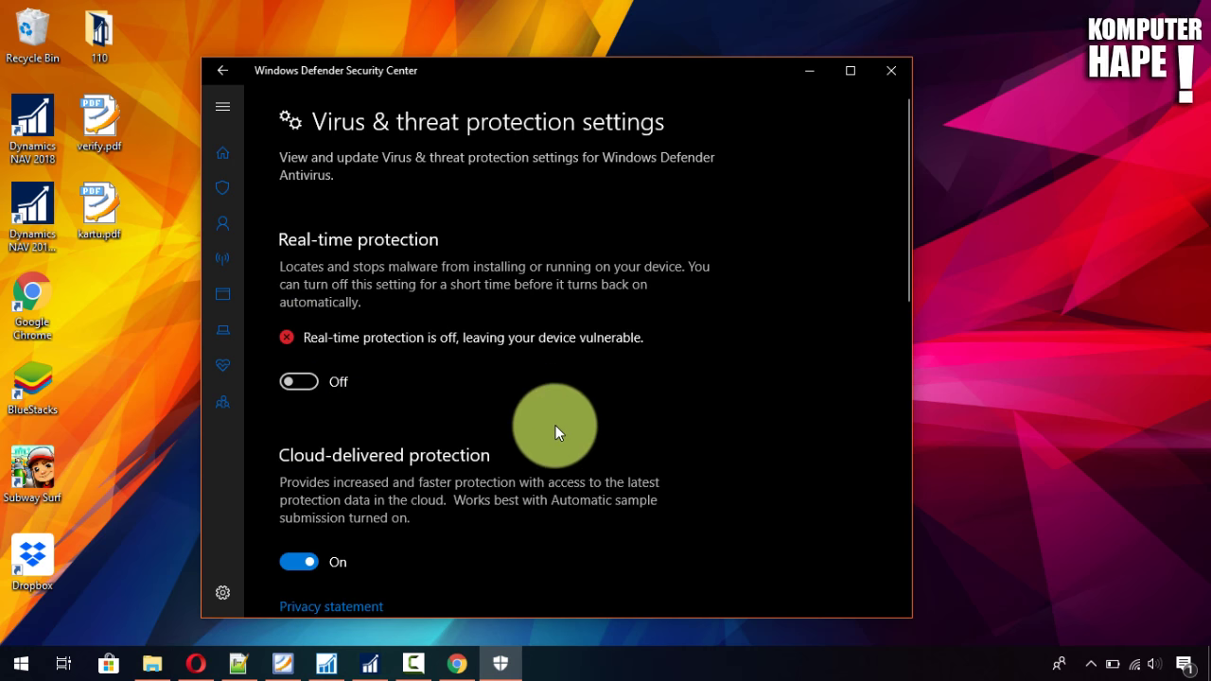
left_click_drag(909, 283, 888, 400)
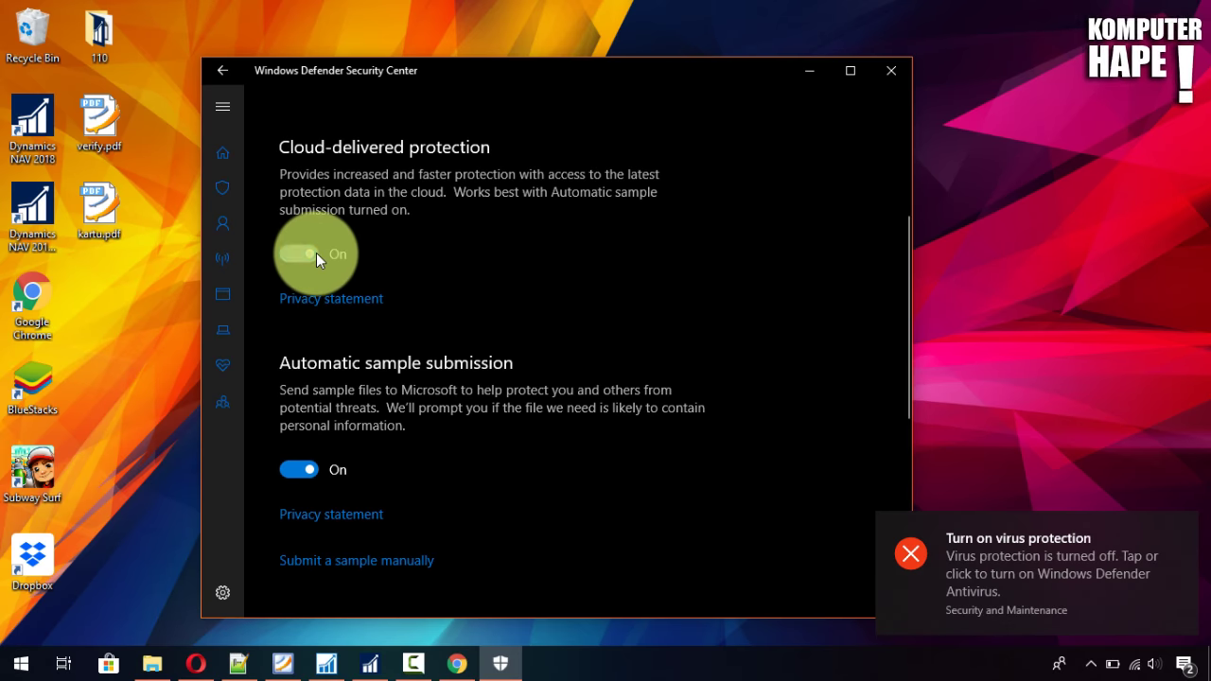
left_click(301, 501)
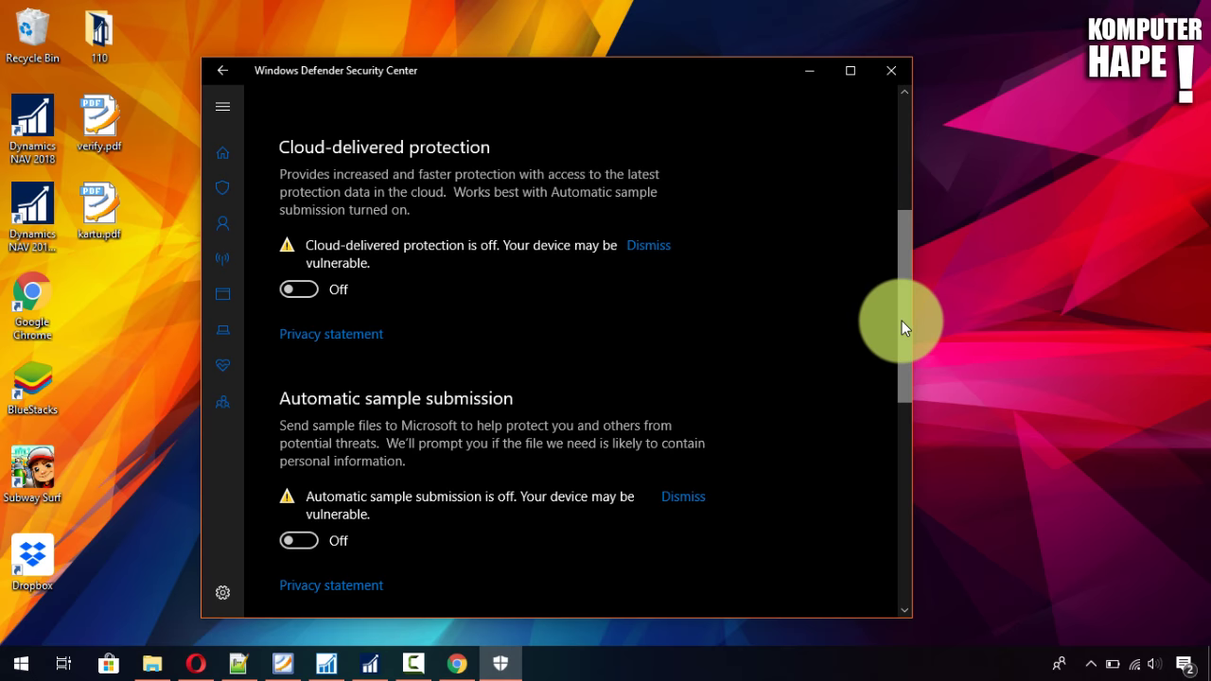
Minimize the Windows Defender window, switch to Chrome to view the KMSpico homepage, and minimize Chrome
left_click_drag(902, 326, 917, 185)
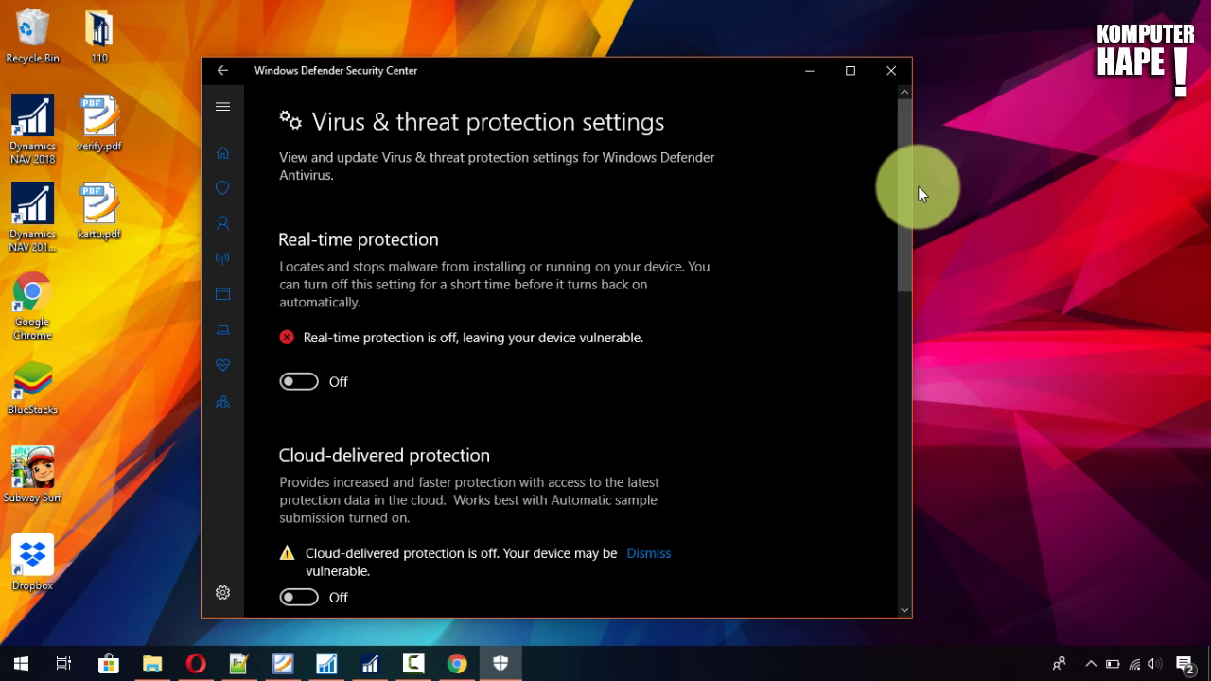
left_click(816, 72)
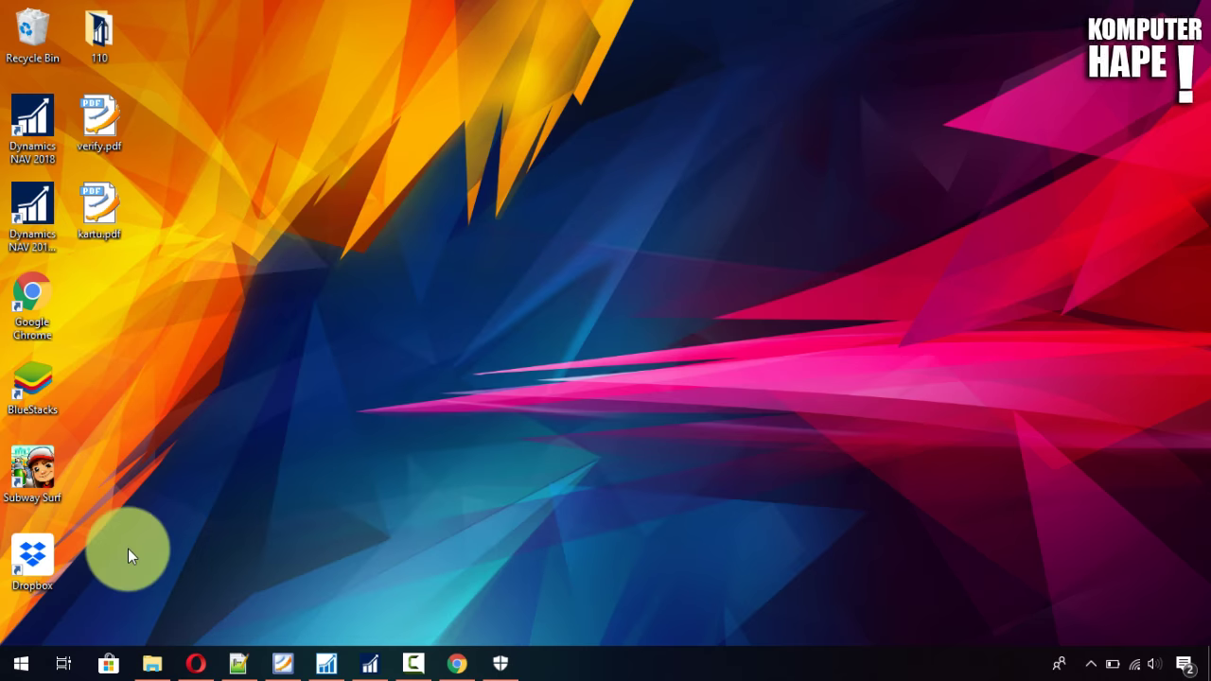
left_click(457, 664)
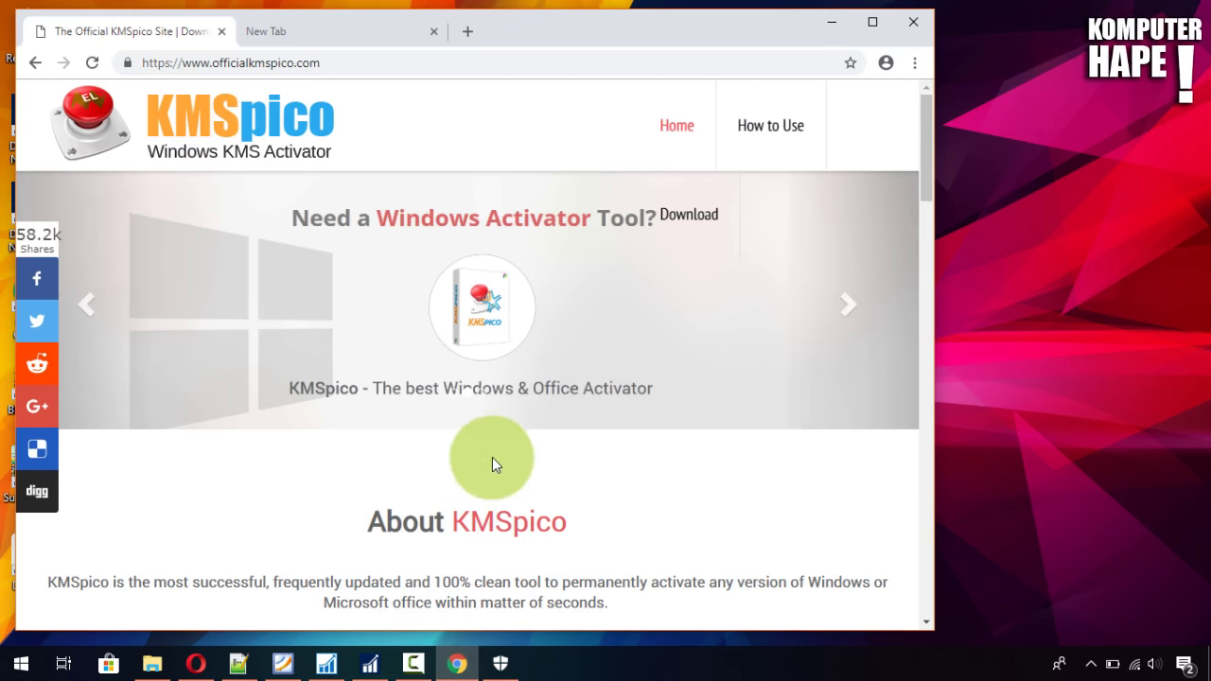
left_click(462, 663)
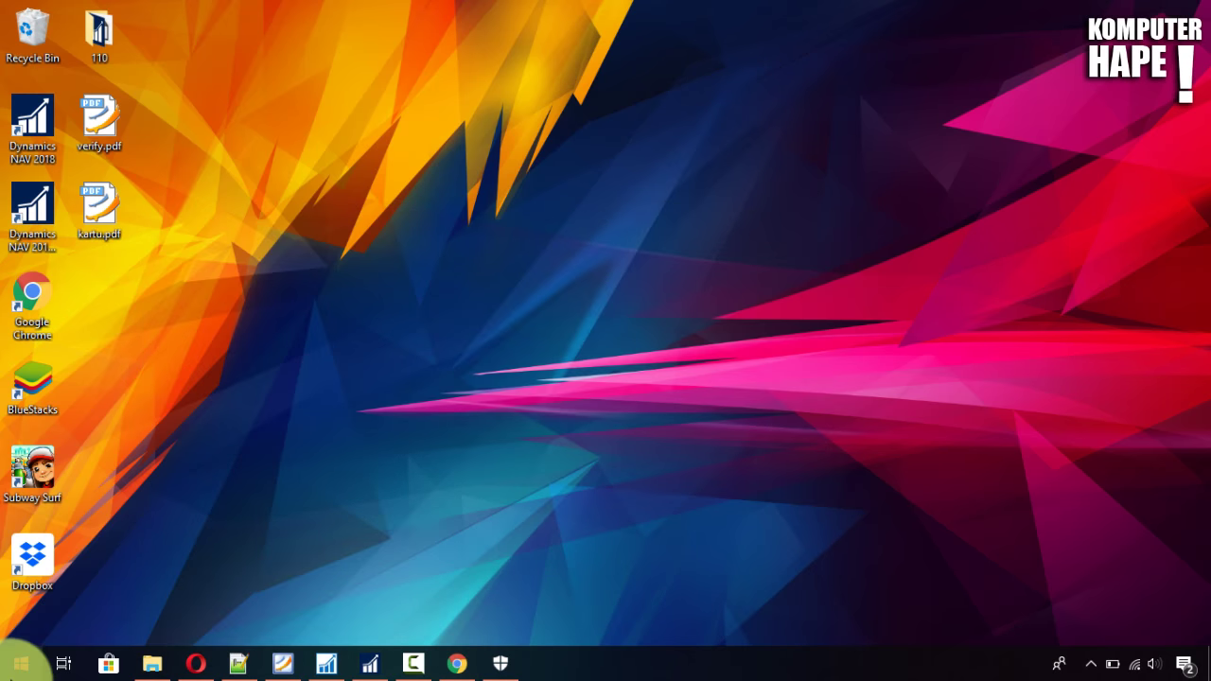
Open Windows Settings, search for "win" and open the Windows Defender settings
left_click(17, 664)
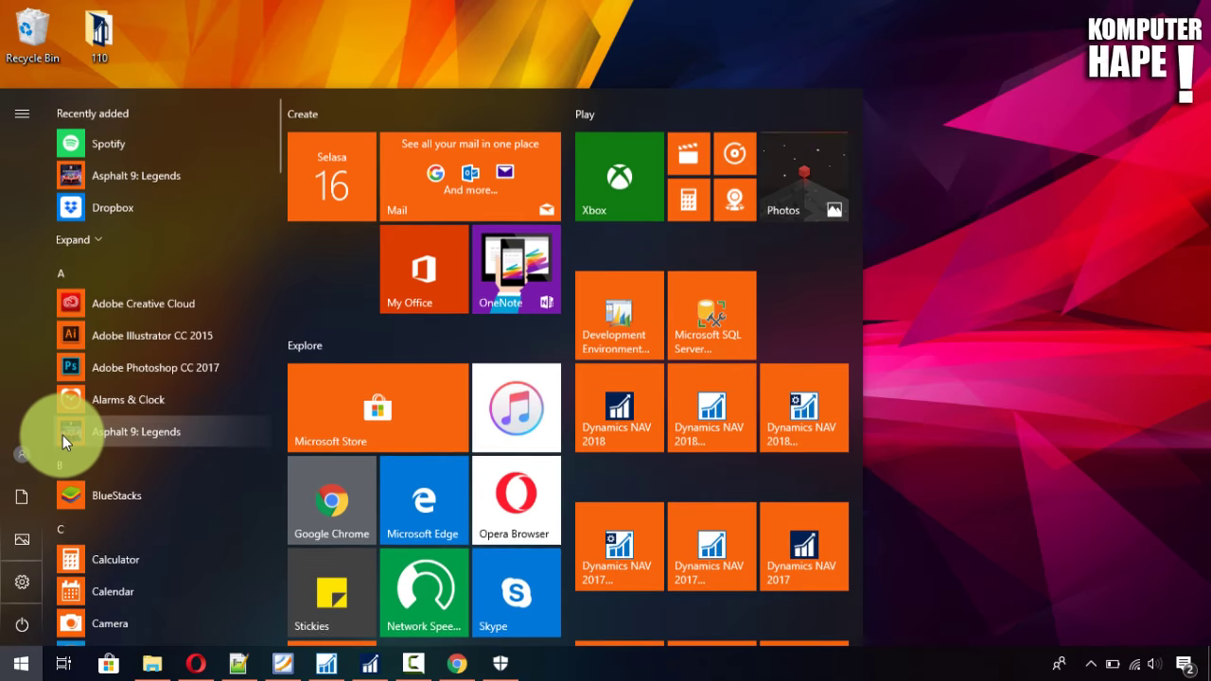
left_click(22, 582)
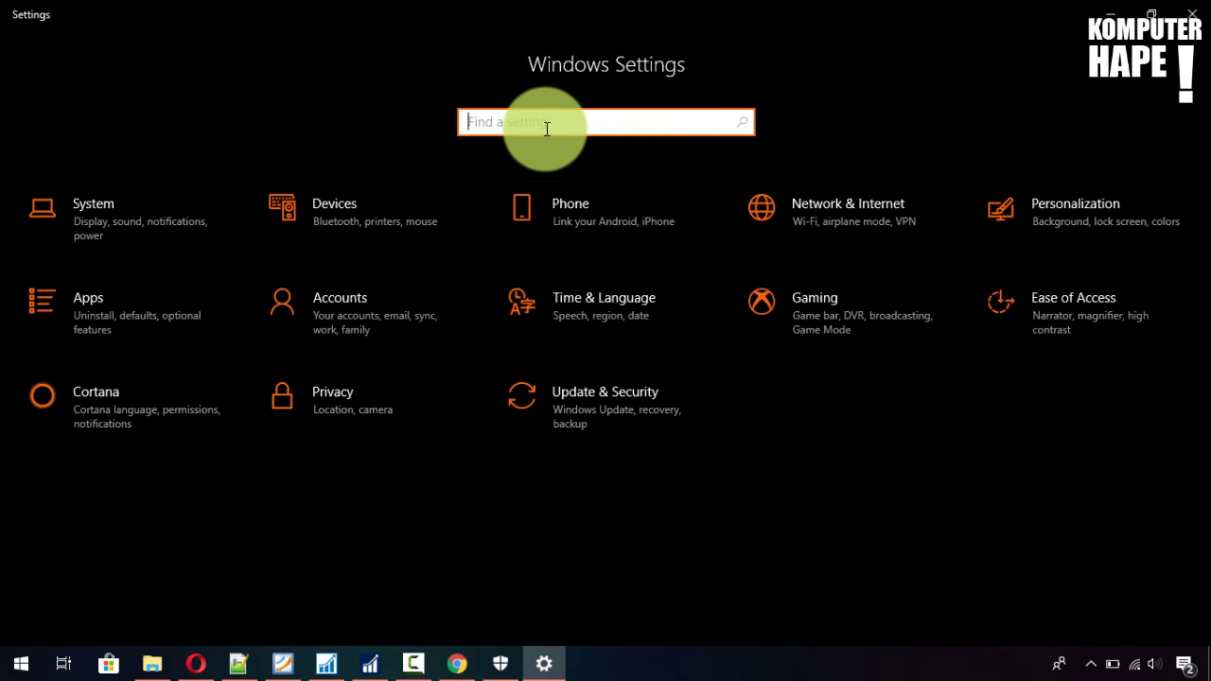
type("win")
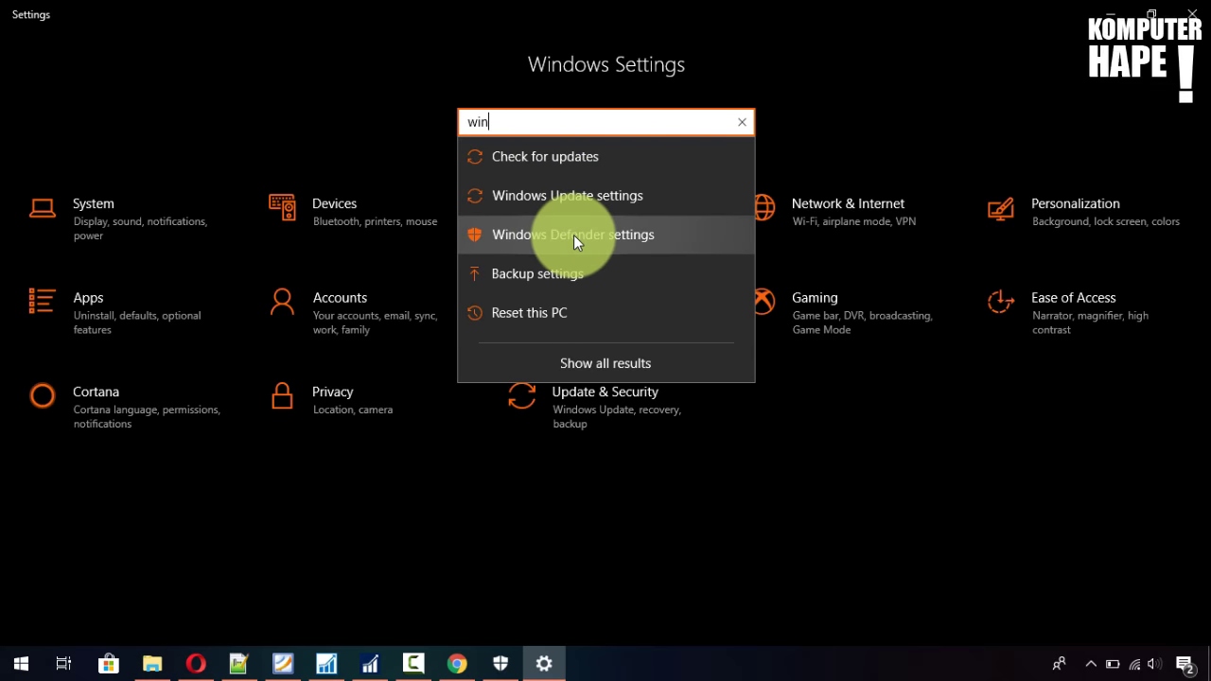
left_click(573, 235)
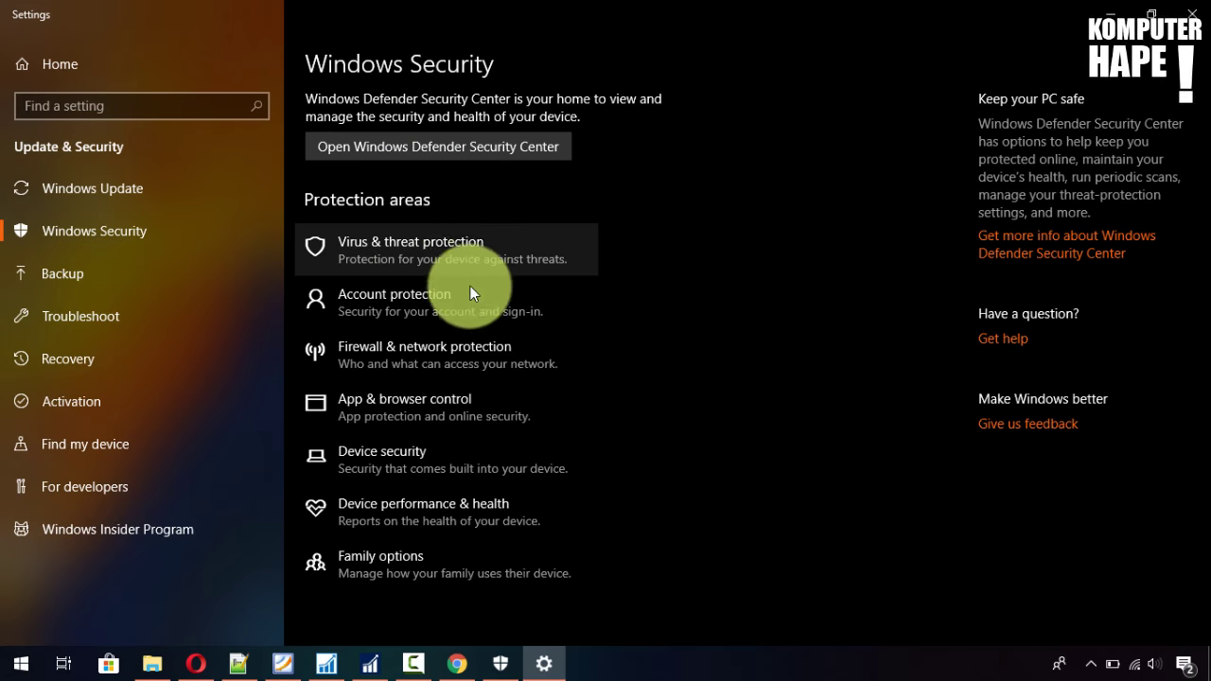
Open the Virus & threat protection area and go to its Virus & threat protection settings
left_click(423, 250)
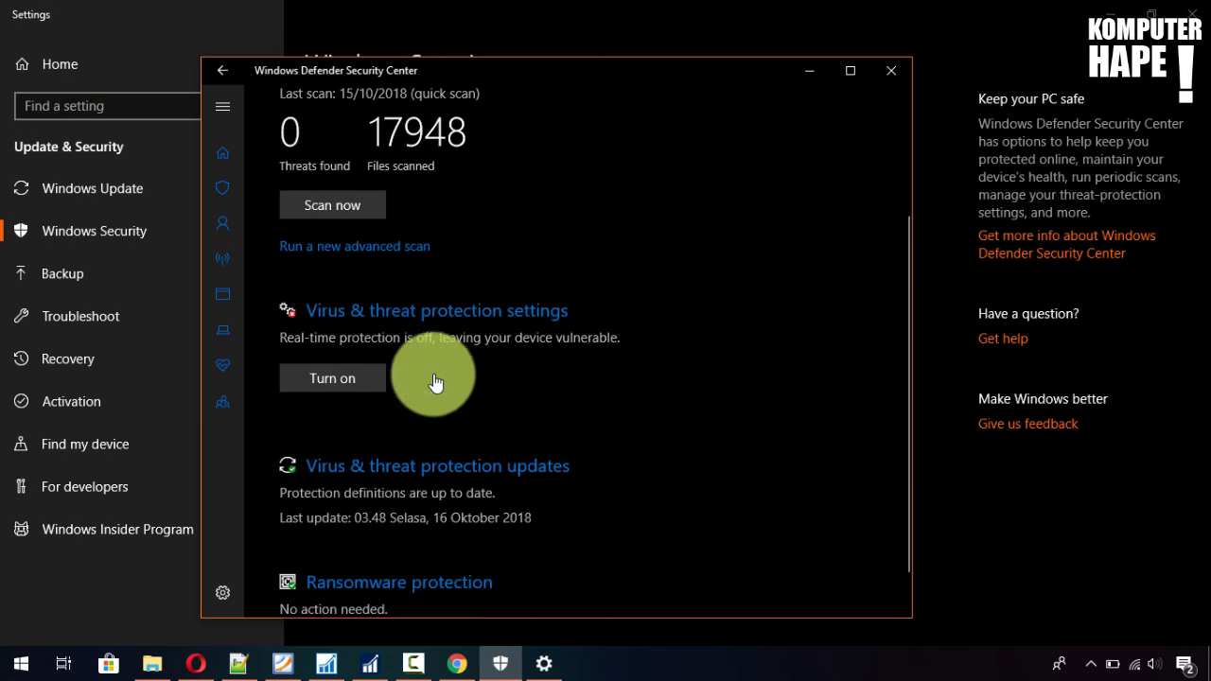
left_click_drag(905, 265, 902, 335)
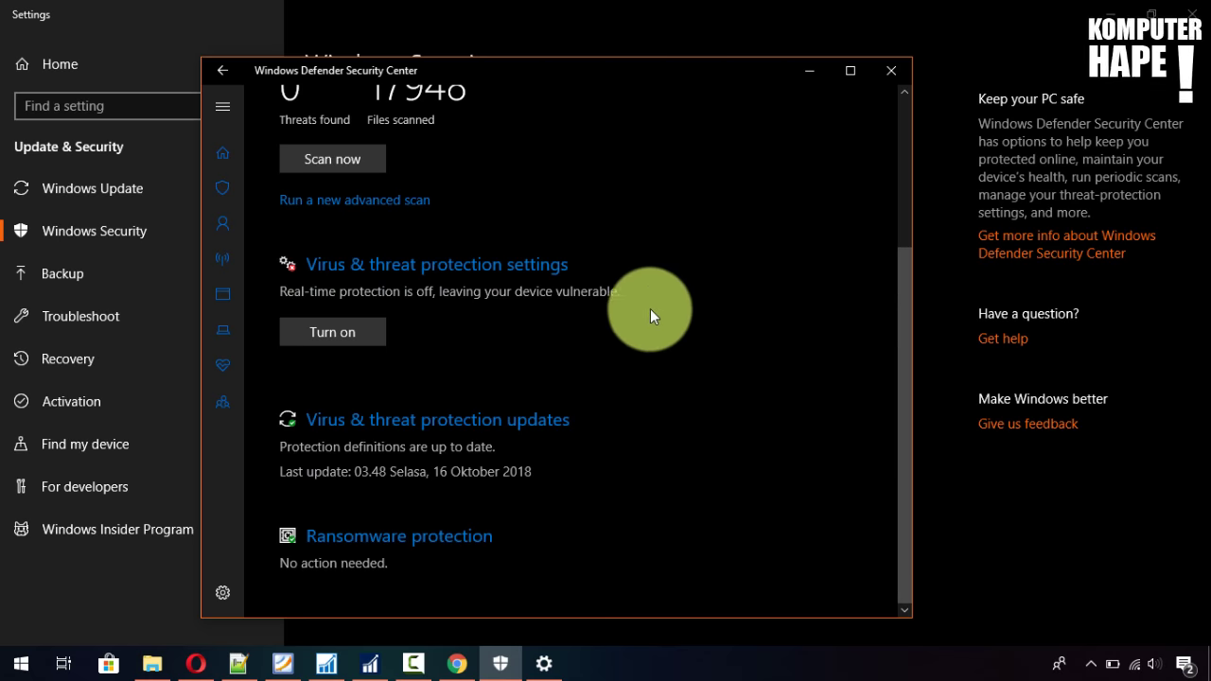
left_click(493, 261)
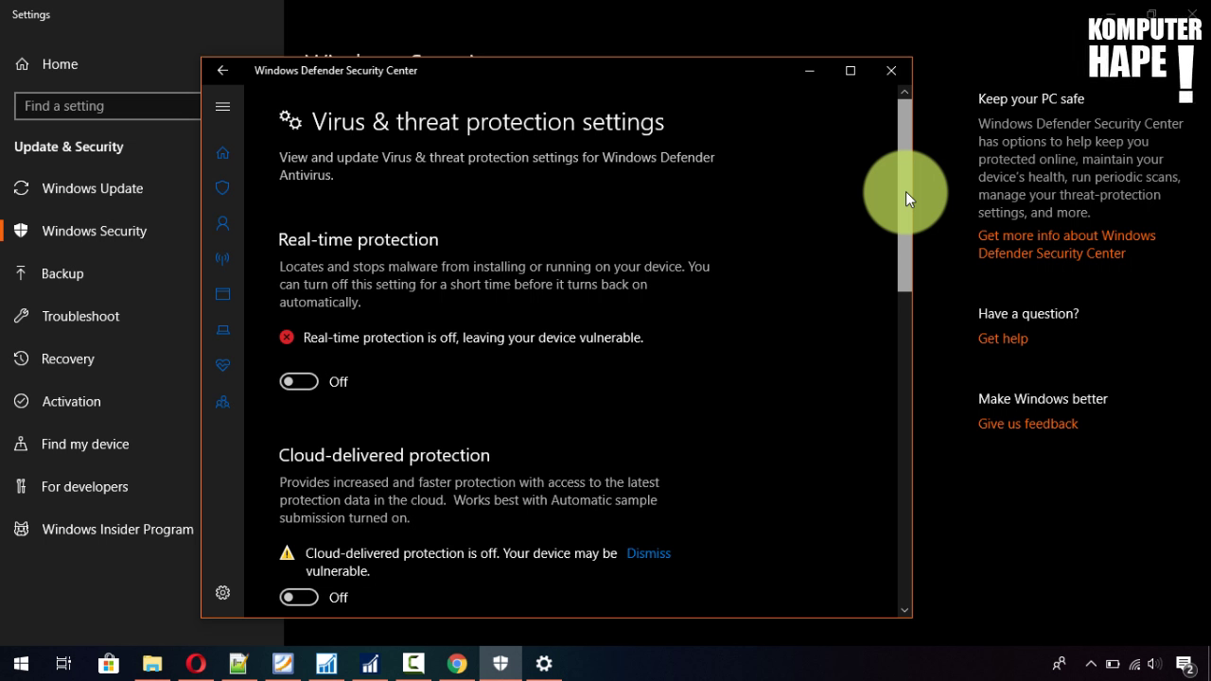
left_click_drag(905, 191, 927, 152)
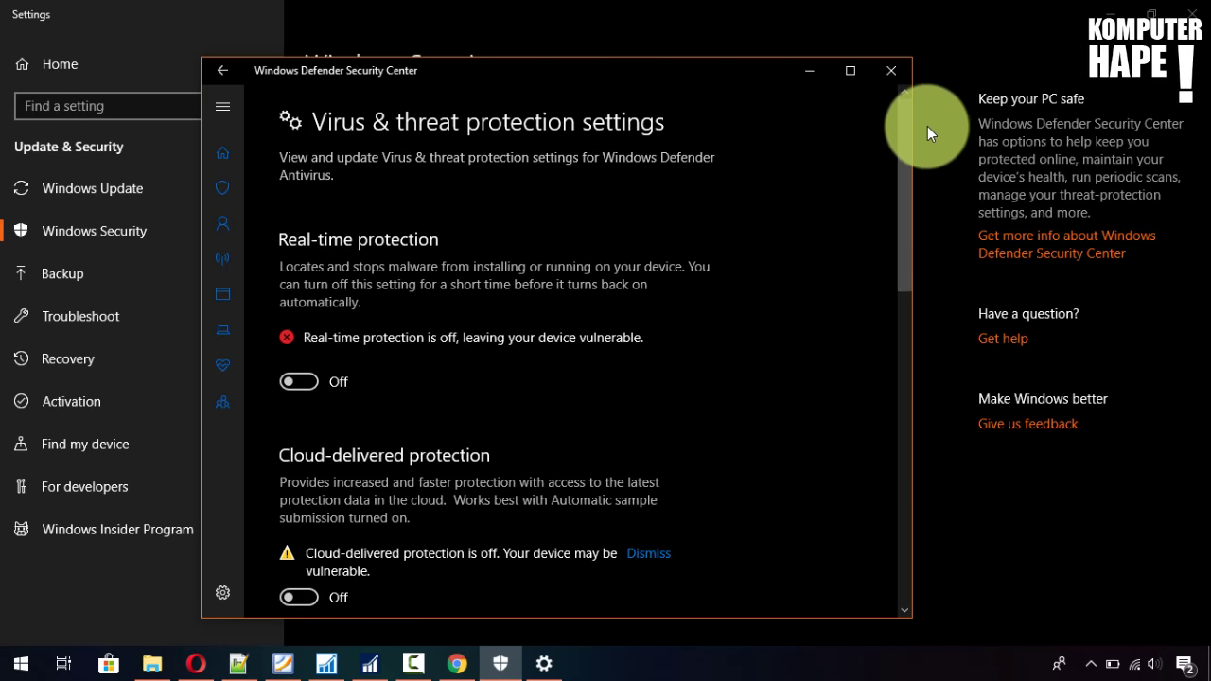
Switch to Chrome, examine the KMSpico site's table of supported software, and minimize Chrome
left_click(466, 666)
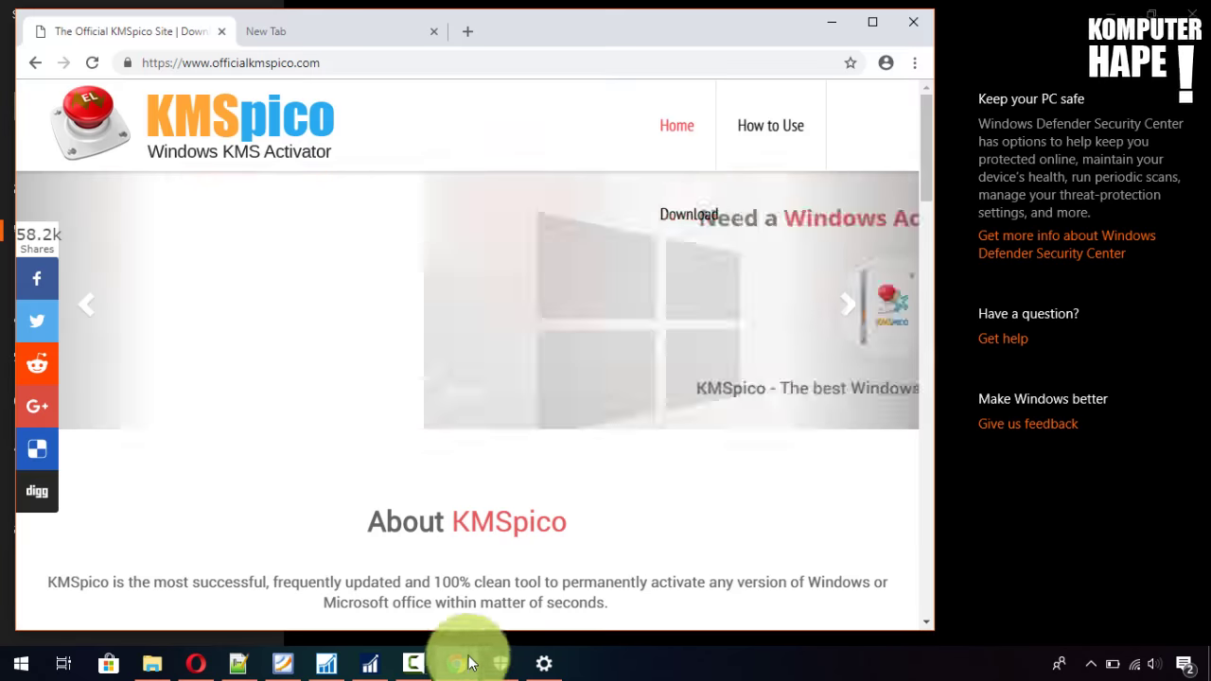
left_click_drag(927, 121, 916, 350)
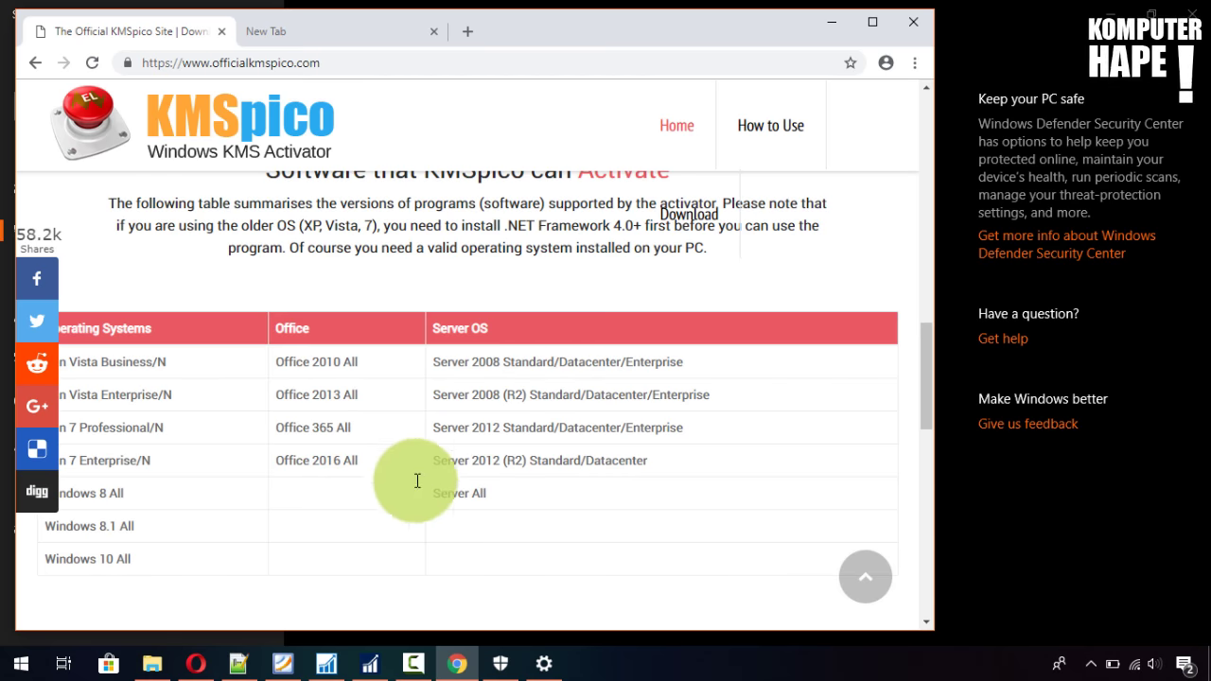
left_click(827, 21)
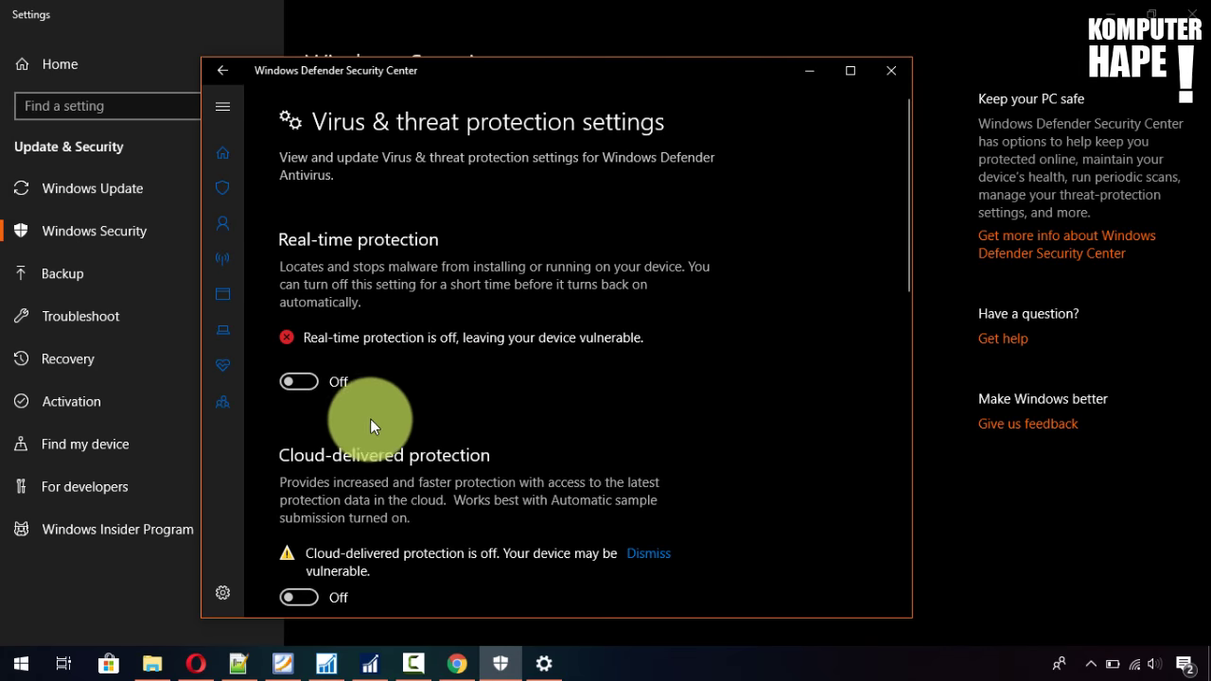
Search Windows for "off" to view the installed Office programs, and dismiss the search
left_click(13, 673)
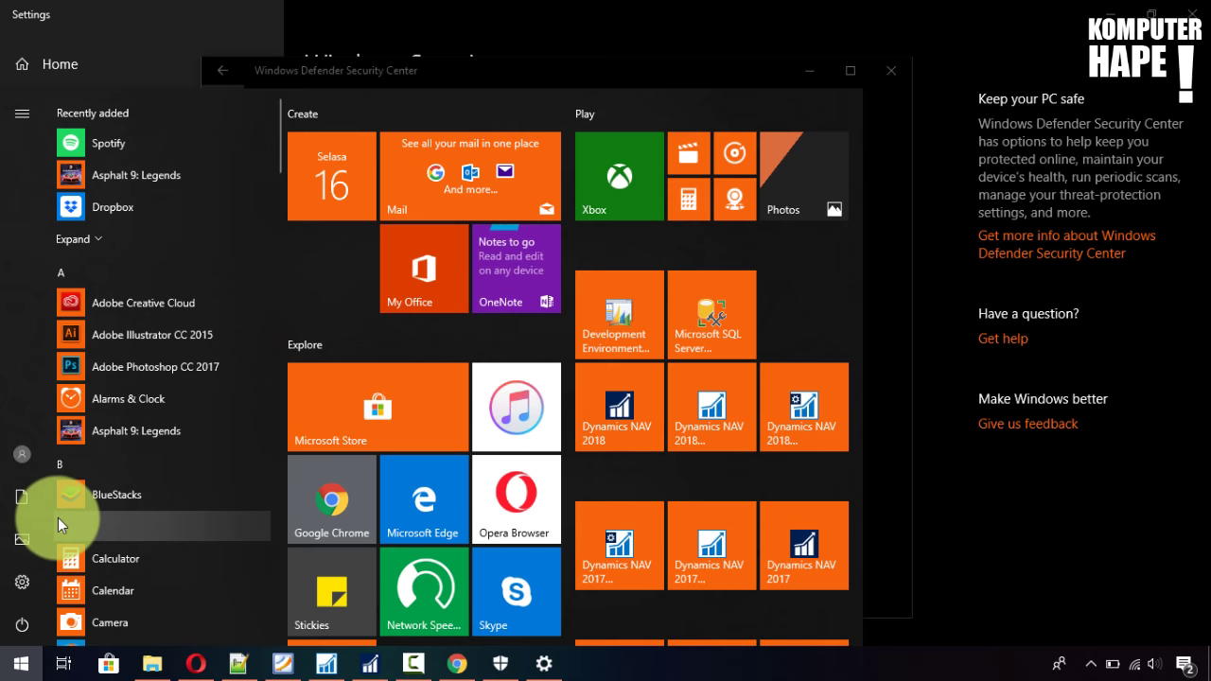
type("off")
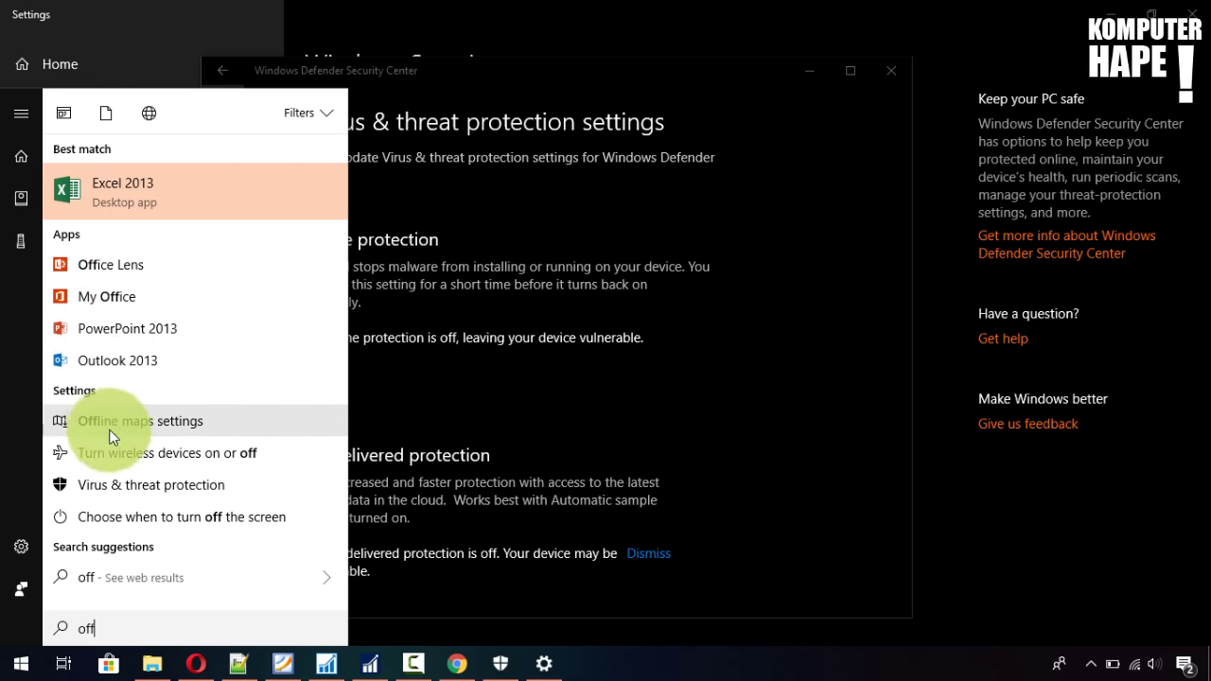
left_click(800, 404)
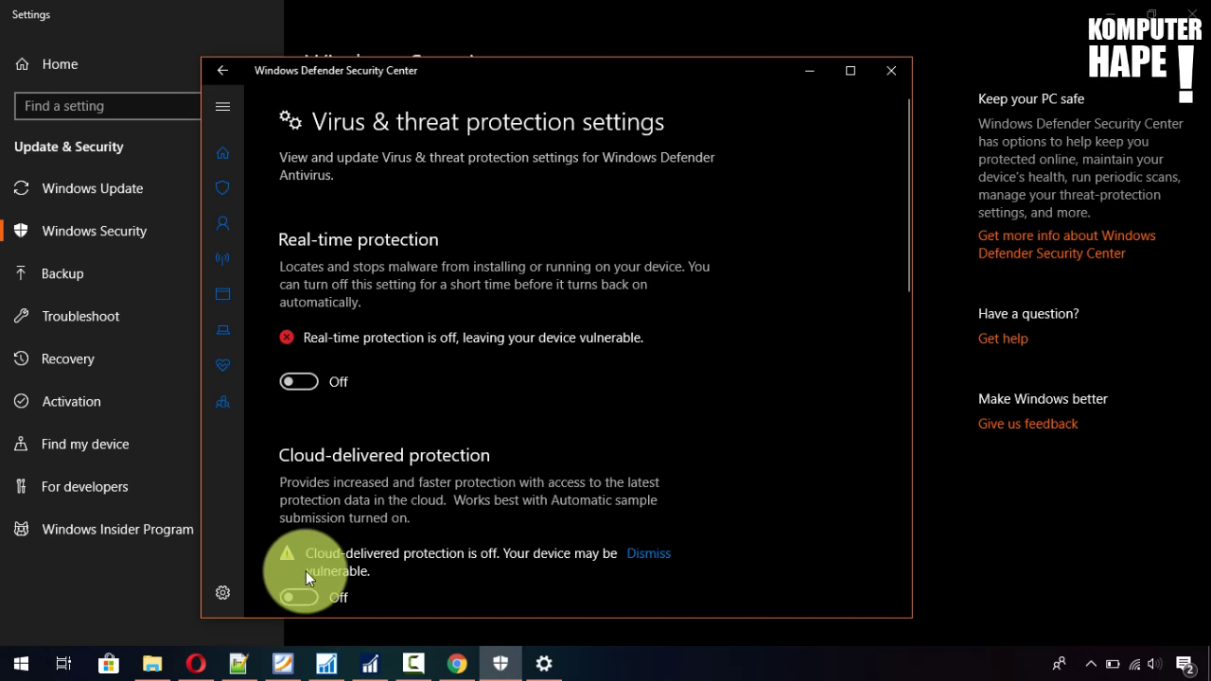
Turn on cloud-delivered protection, real-time protection and automatic sample submission in the Virus & threat protection settings
left_click(305, 598)
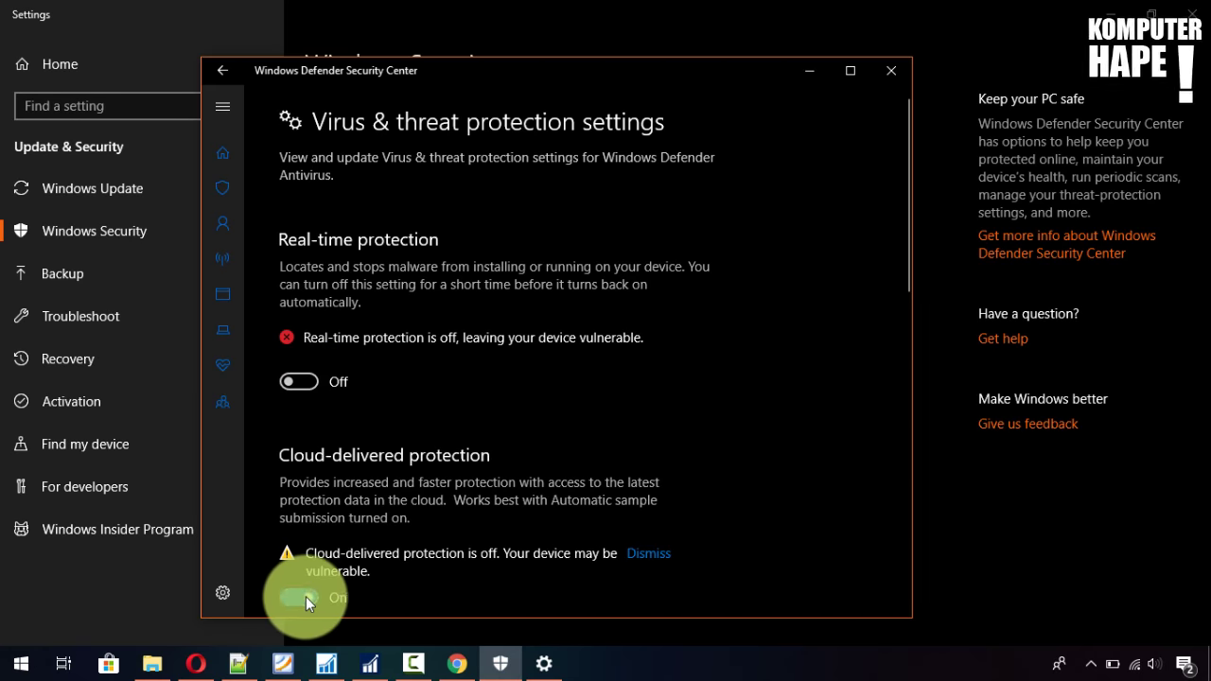
left_click(299, 372)
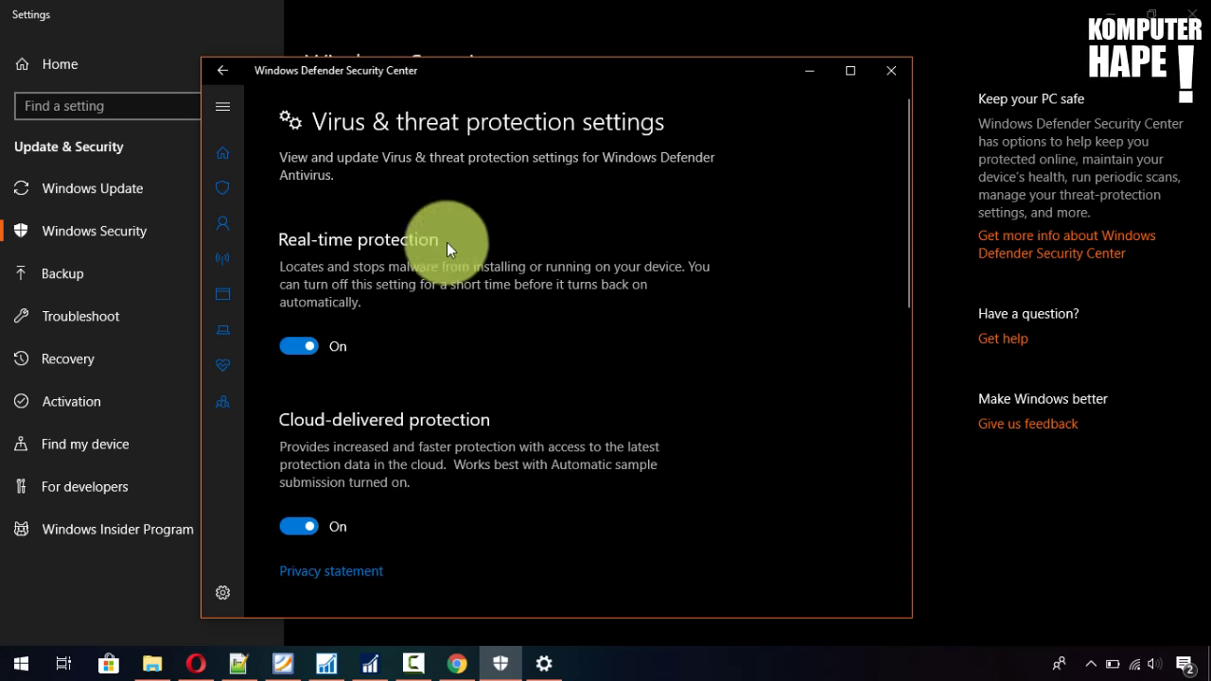
left_click_drag(906, 188, 895, 332)
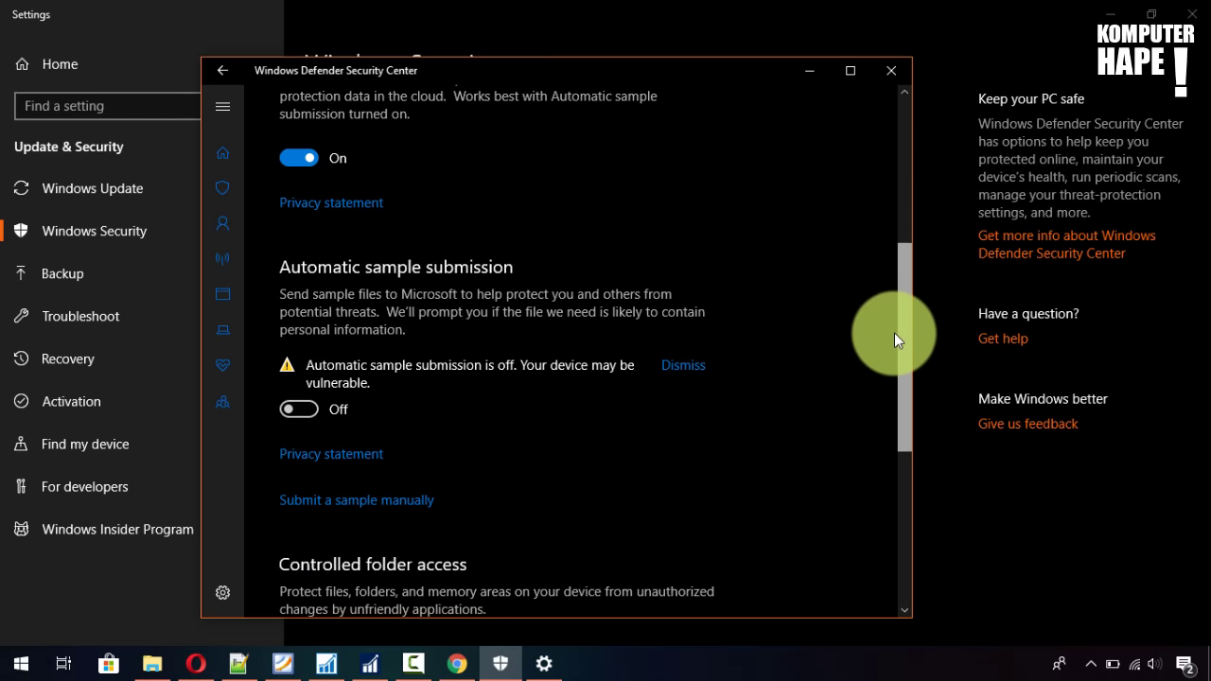
left_click(296, 409)
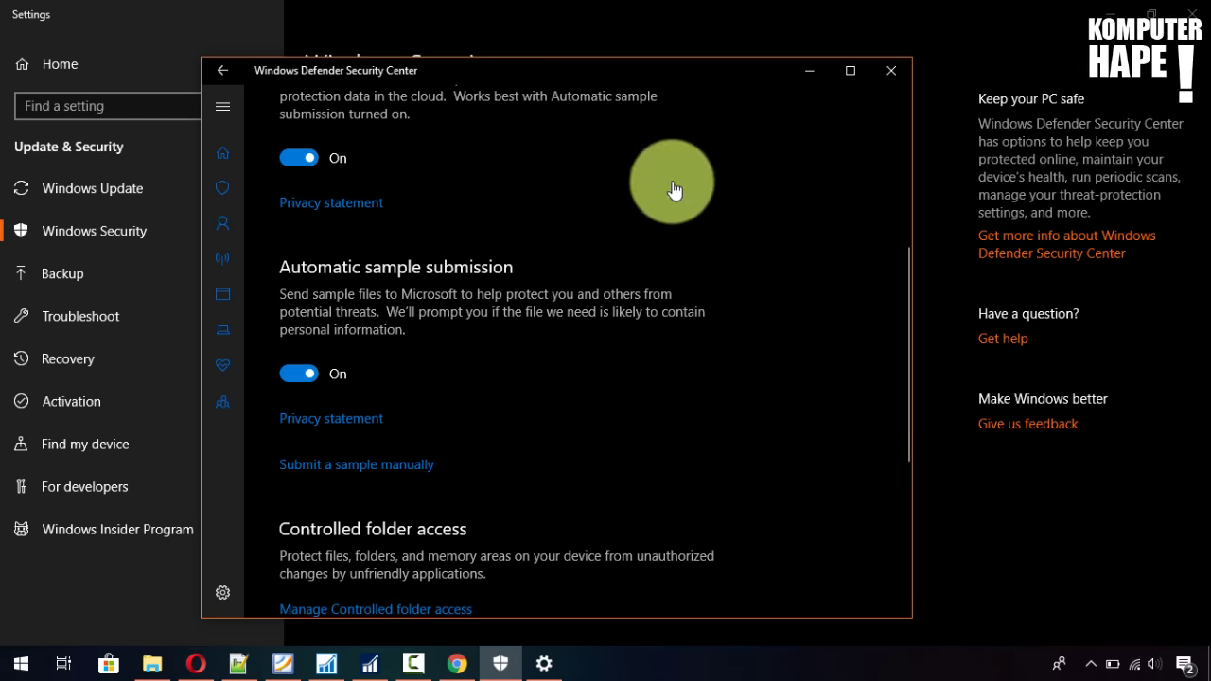
Close the Windows Defender Security Center and the Settings window
left_click(881, 70)
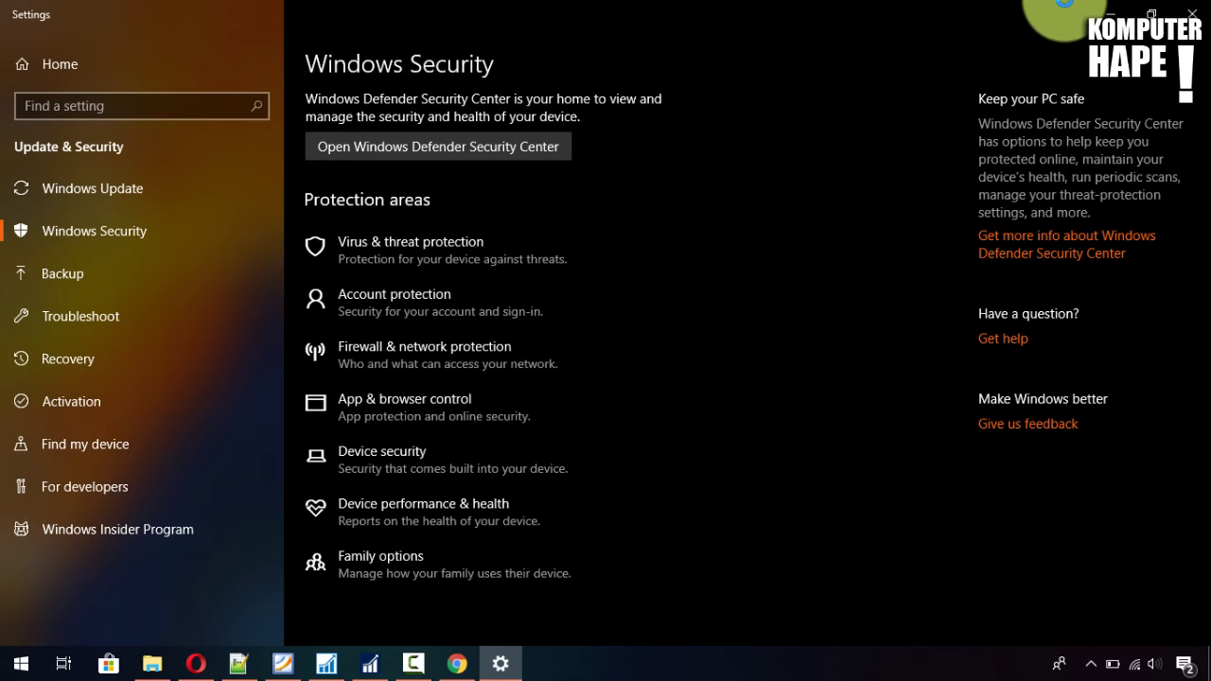
left_click(1109, 7)
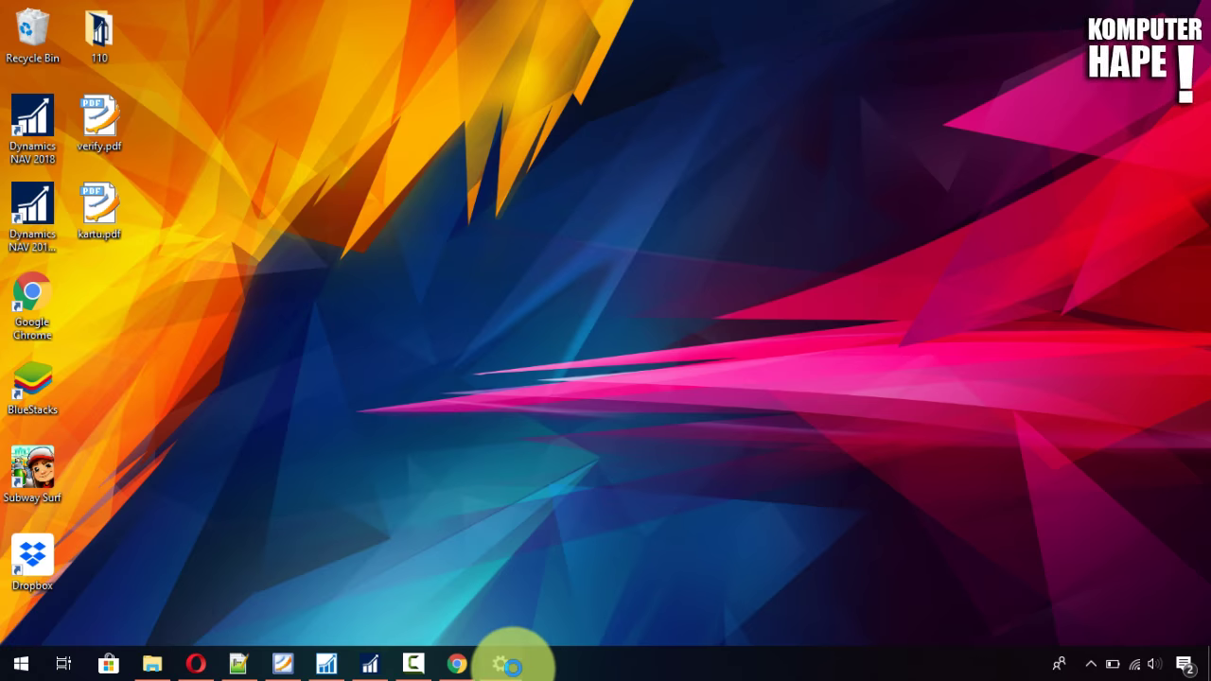
mouse_move(505, 659)
left_click(586, 522)
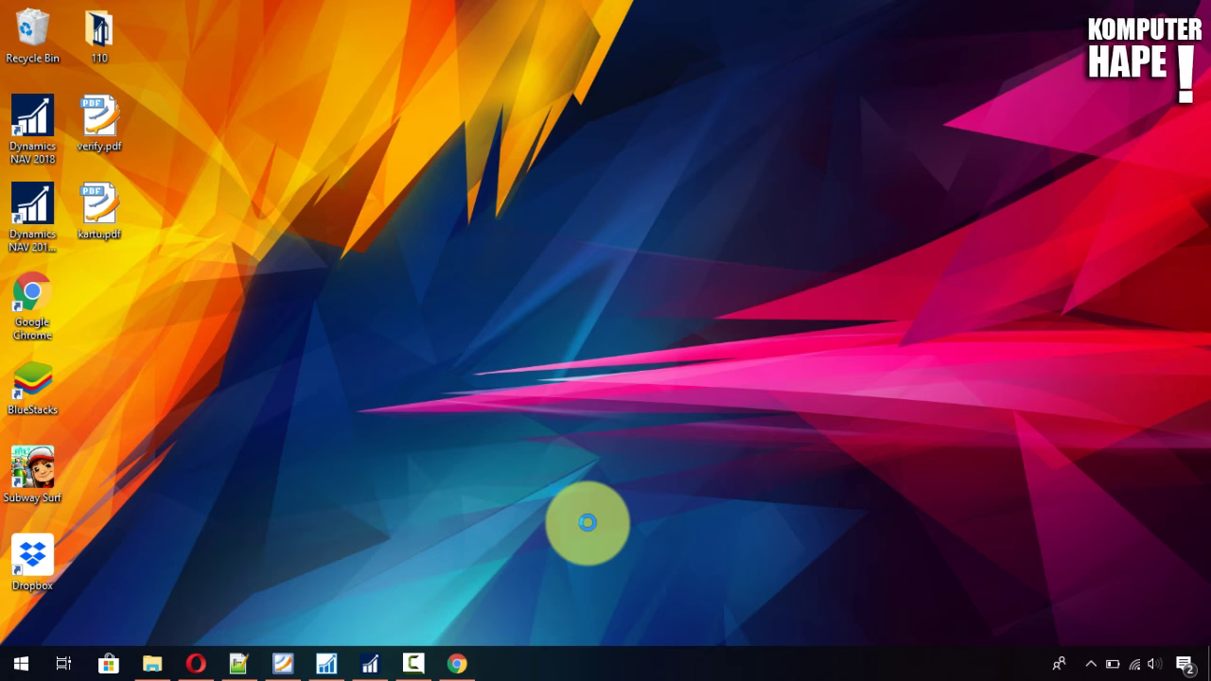
Open the Windows Defender security dashboard through its hidden background icon
left_click(1088, 662)
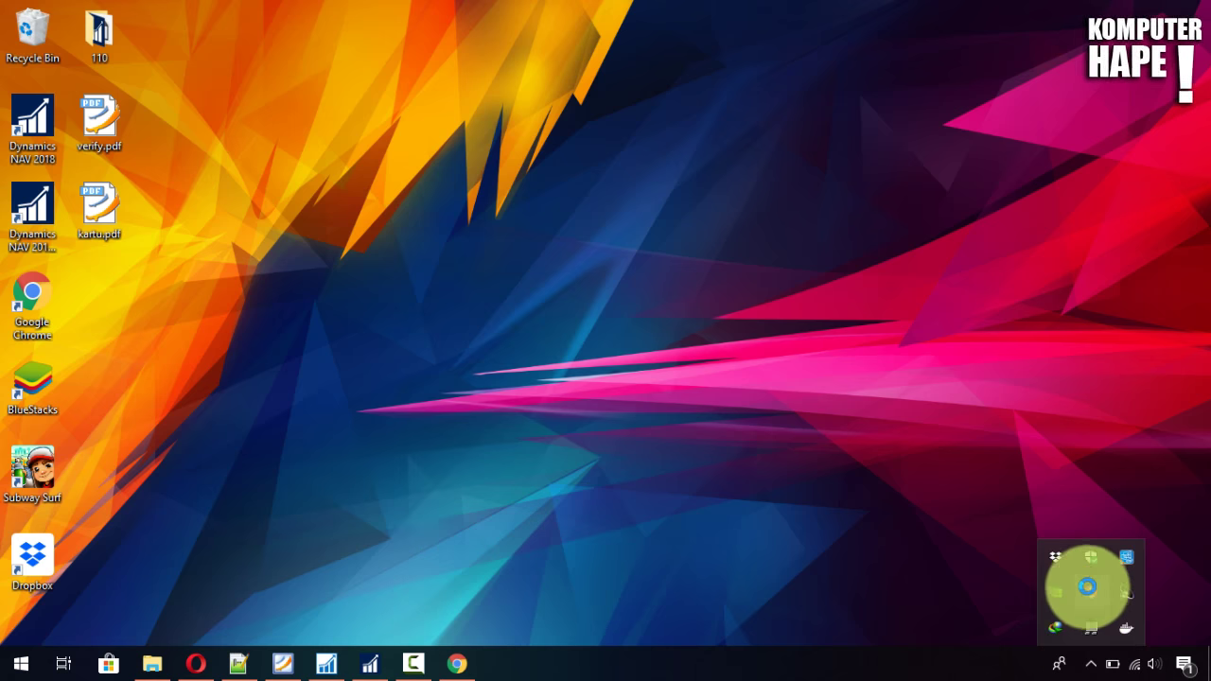
right_click(1088, 569)
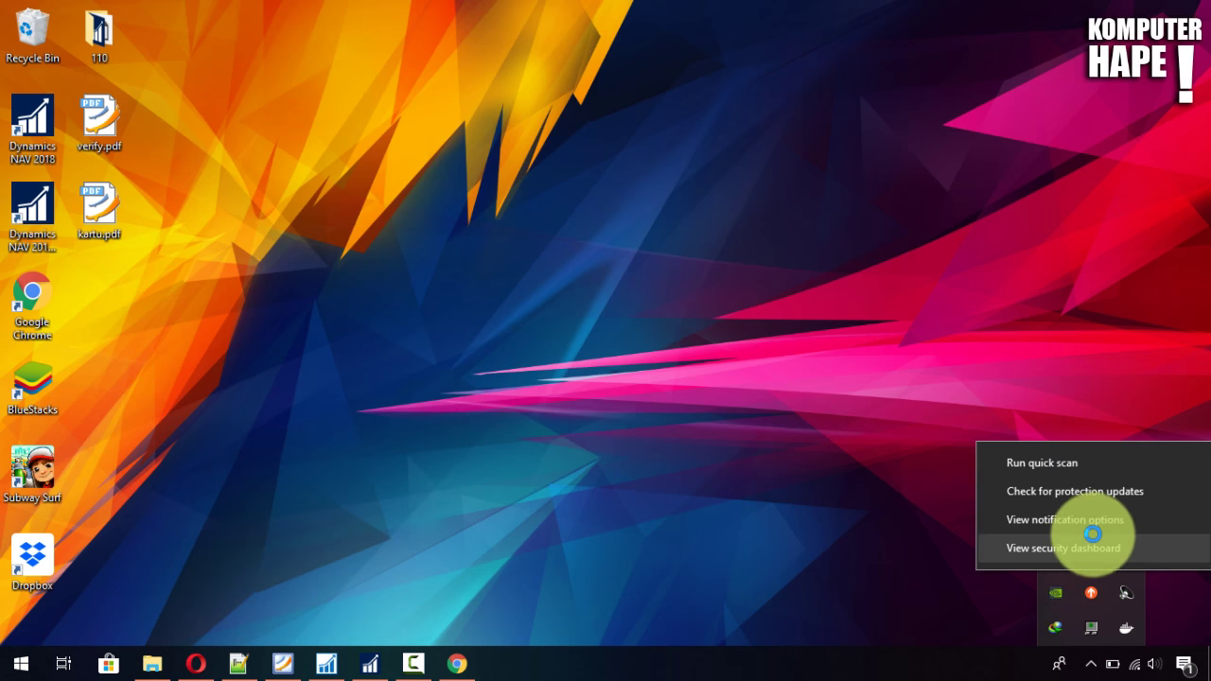
left_click(1091, 543)
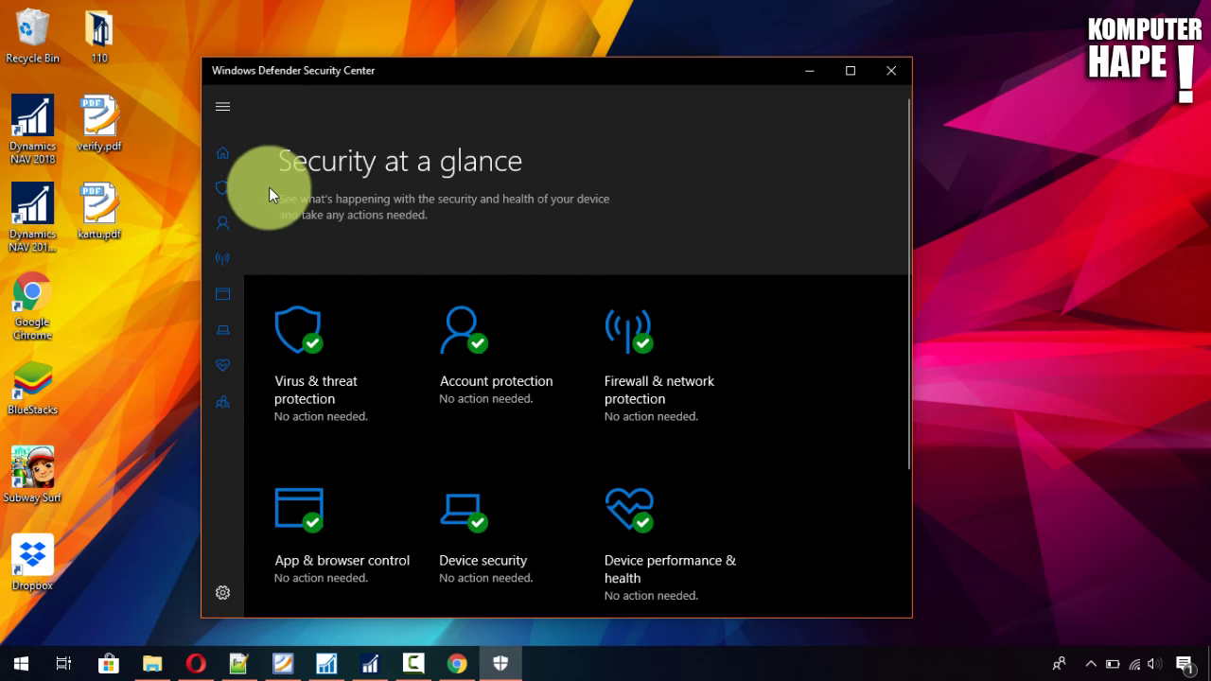
View the Virus & threat protection settings from the security dashboard and close the Windows Defender Security Center
left_click(224, 105)
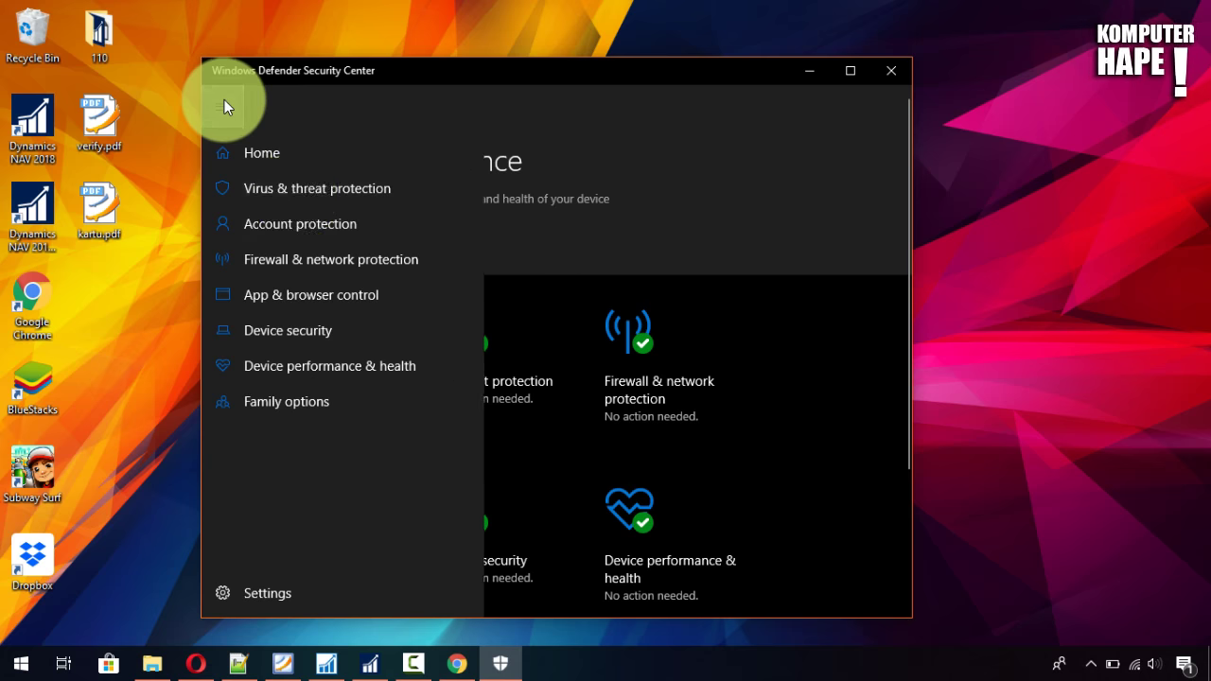
left_click(337, 194)
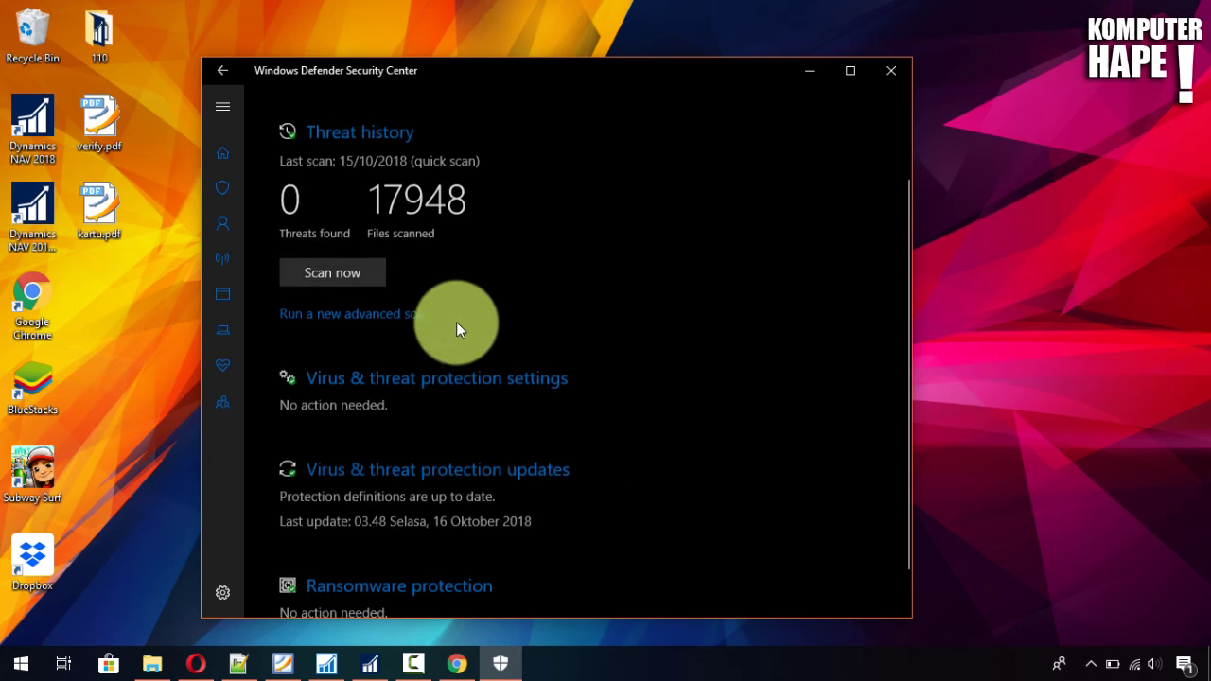
left_click(429, 382)
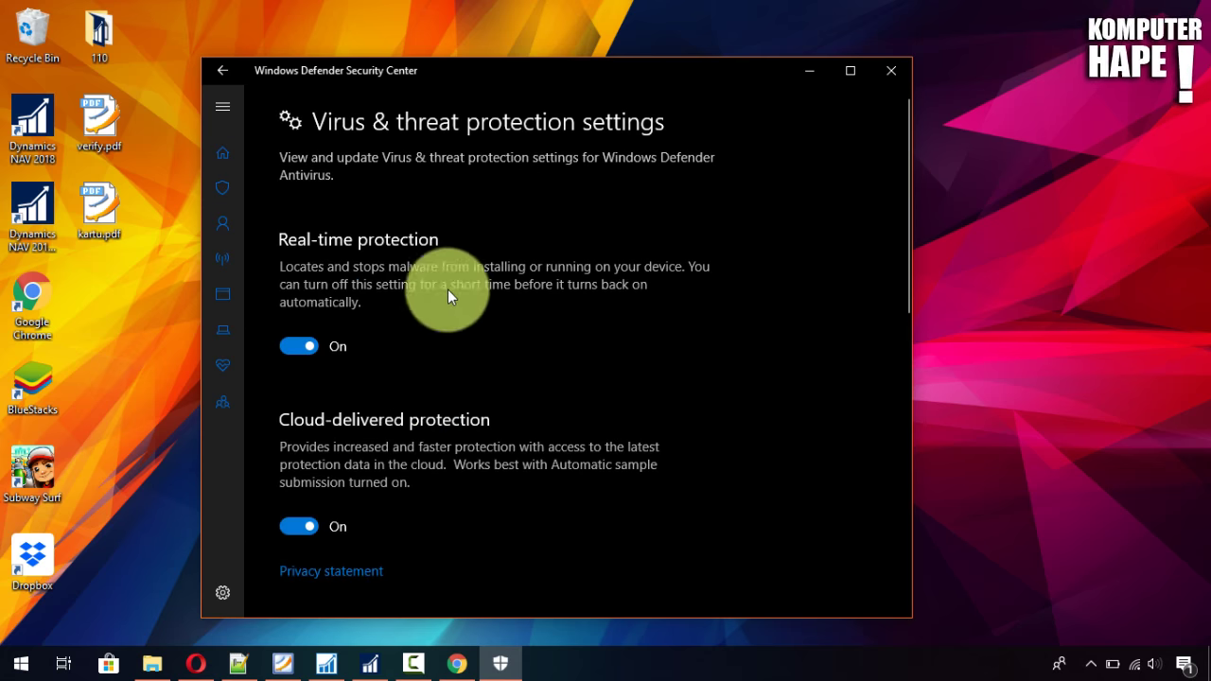
left_click(891, 71)
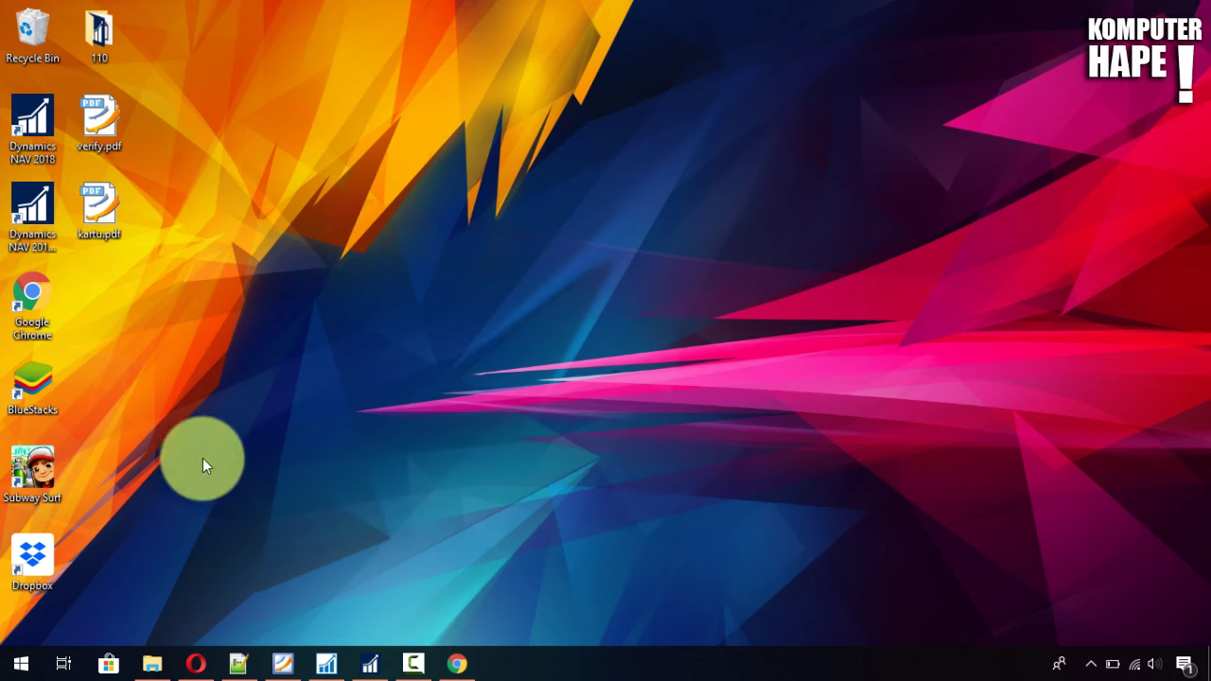
Reopen Windows Settings, search for "win" and choose the Windows Defender settings
left_click(23, 663)
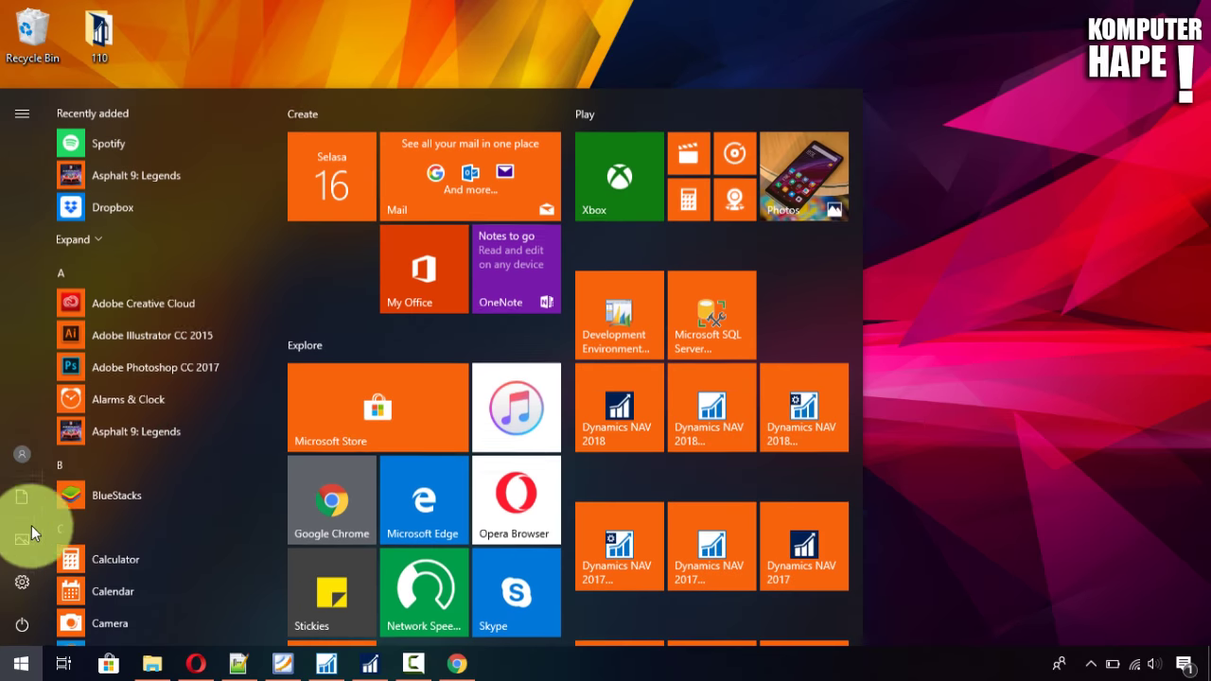
left_click(23, 585)
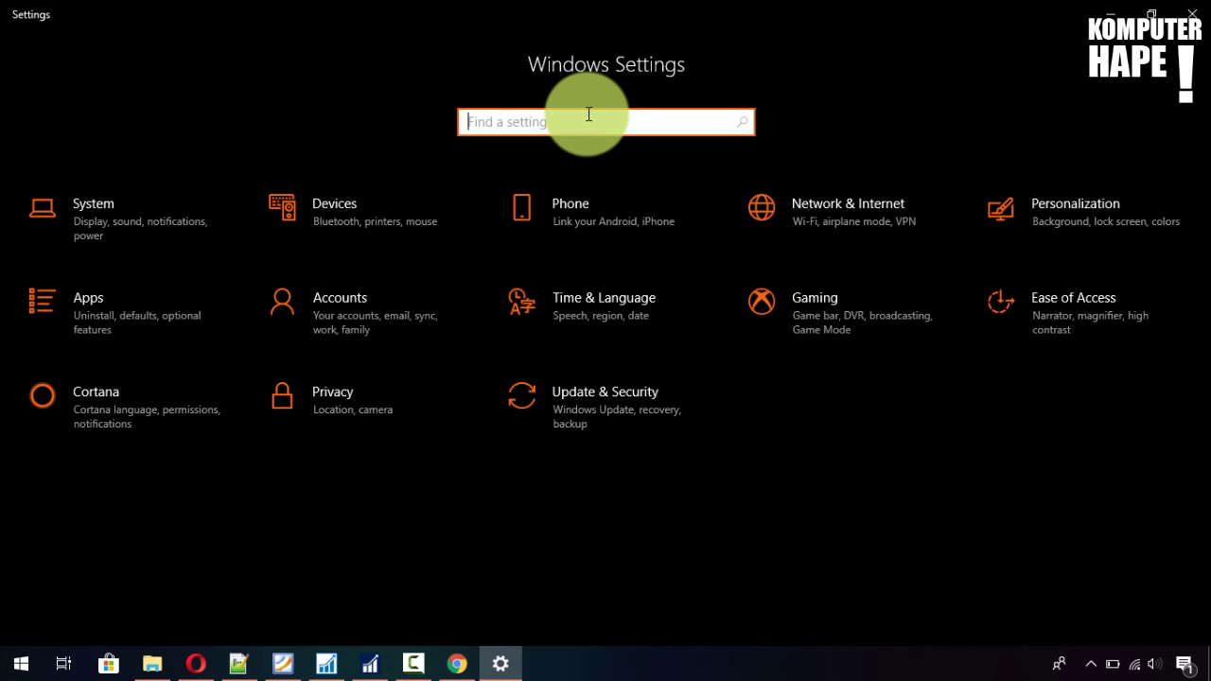
type("win")
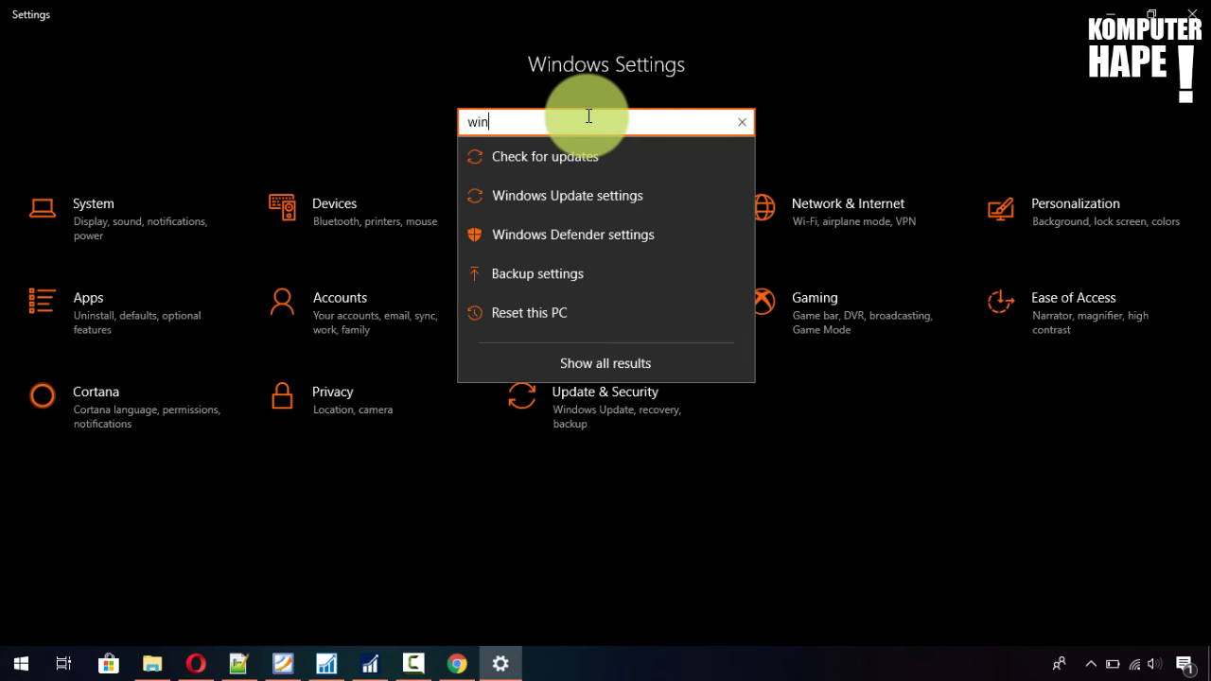
left_click(599, 233)
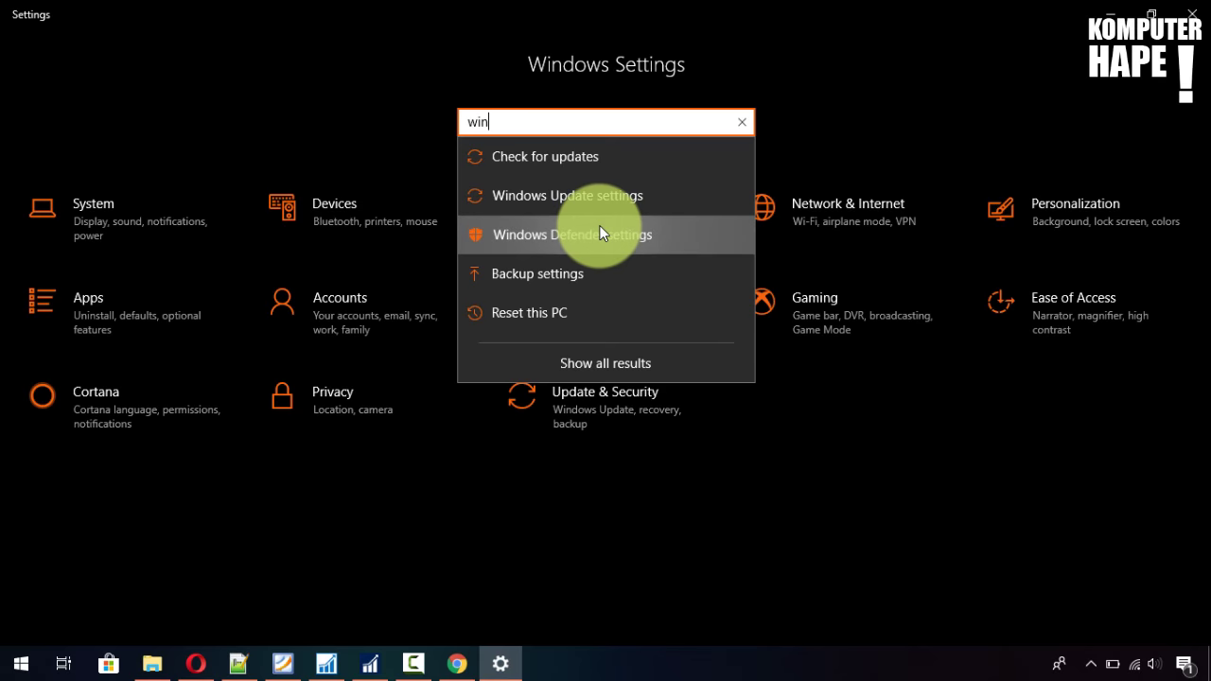